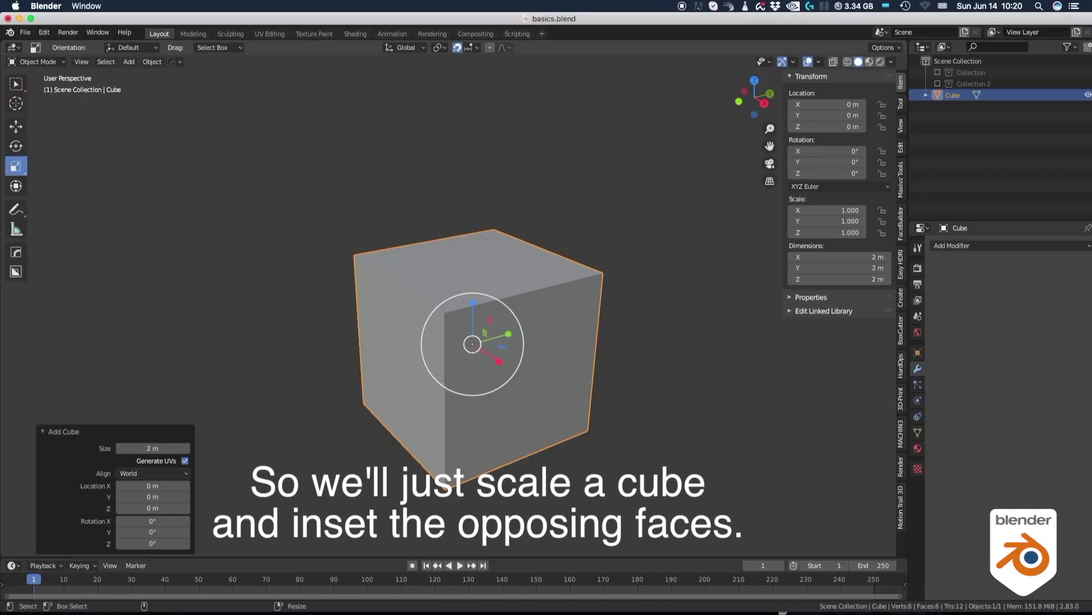
Flatten the cube along the X axis to a scale of about 0.146.
key("s")
key("x")
left_click(476, 347)
Inset the two large opposing faces of the flattened cube by about 0.22 m.
key("ctrl+Tab")
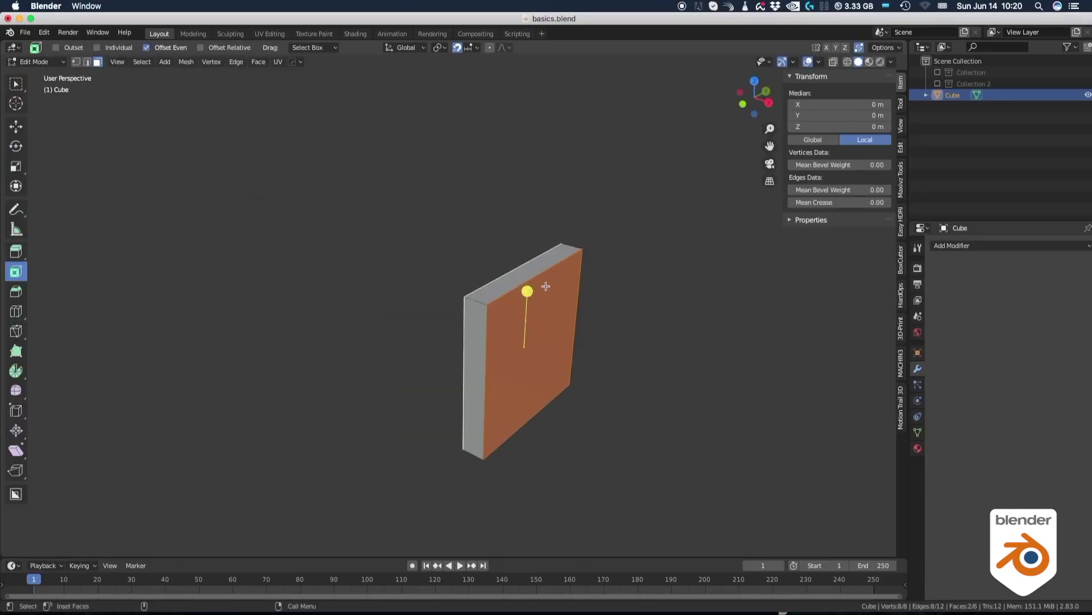
key("i")
left_click(531, 307)
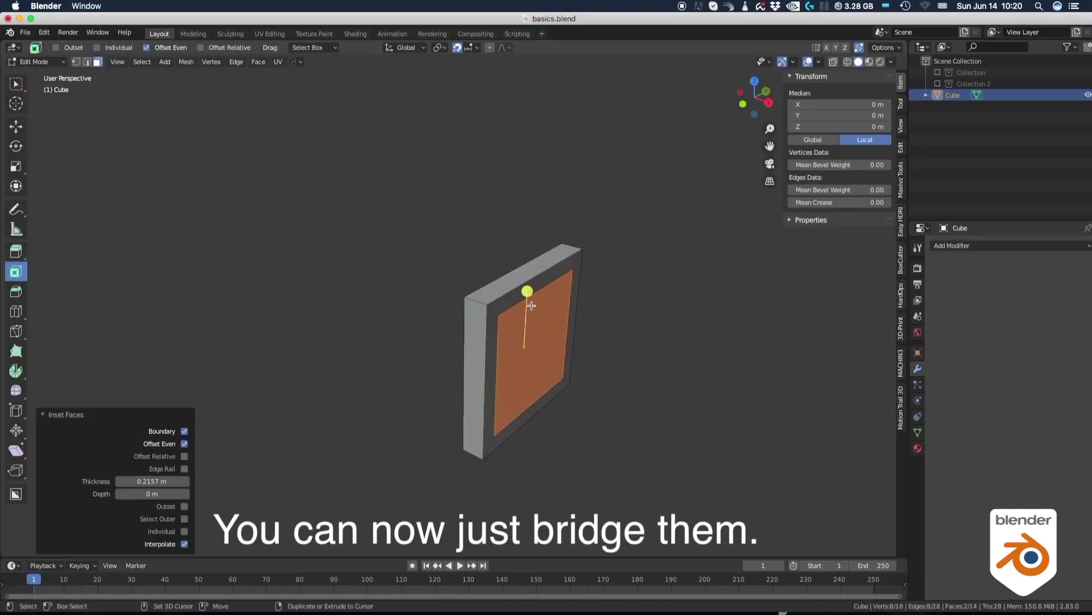
Bridge the two inset faces to cut a square opening through the block, and return to Object Mode.
key("ctrl+b")
key("shift+b")
key("w")
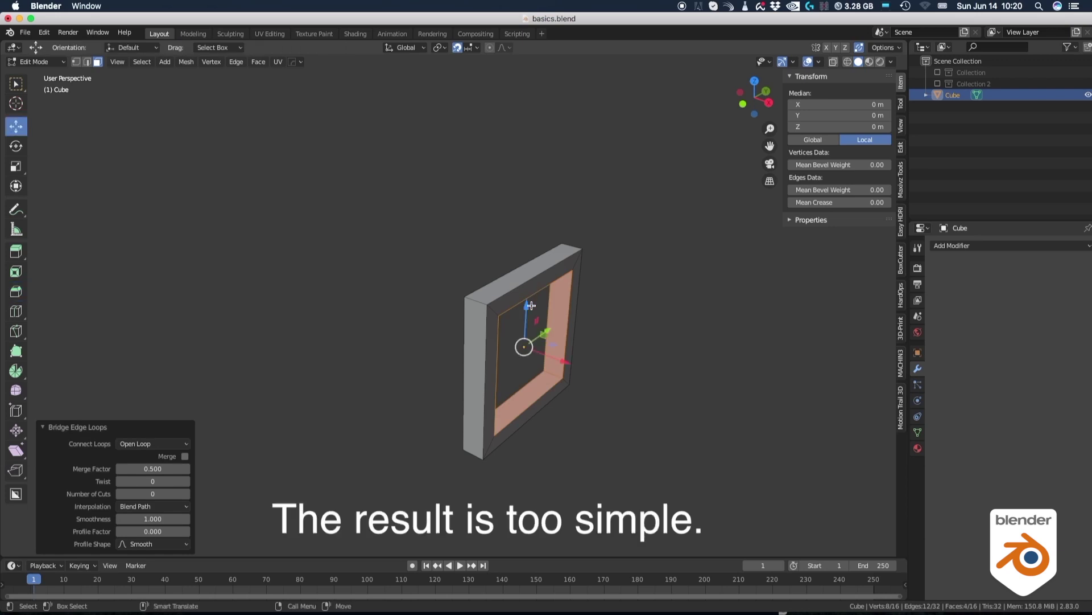
left_click(615, 268)
middle_click_drag(644, 197, 579, 194)
key("Tab")
Duplicate the square frame and move the copy 3 m along the Y axis.
left_click(626, 256)
middle_click_drag(632, 263, 578, 270)
left_click(534, 273)
key("shift+d")
left_click(515, 293)
key("w")
left_click_drag(527, 328, 715, 305)
key("Return")
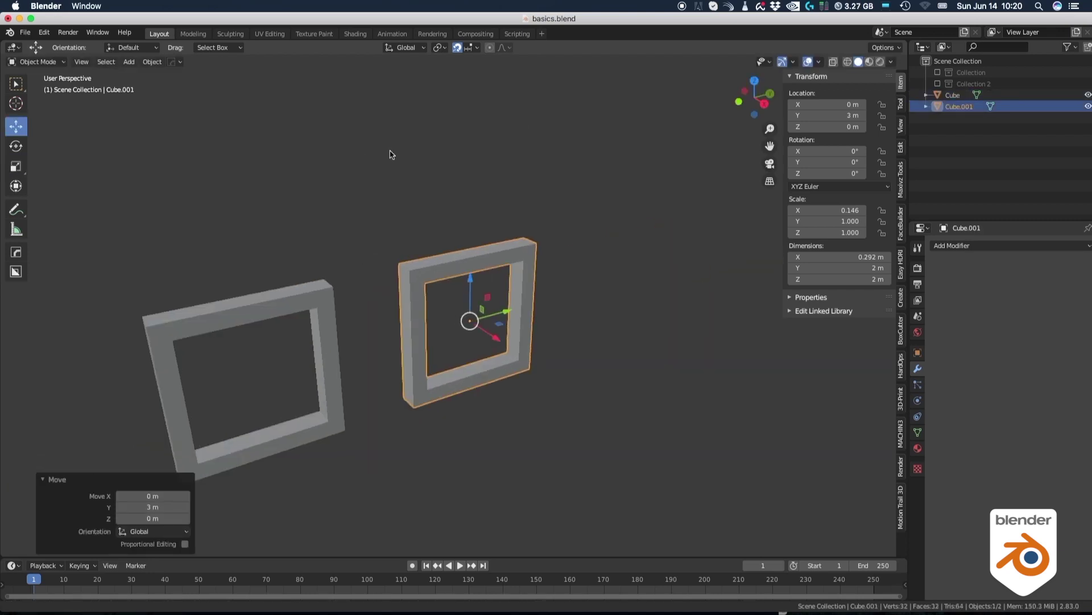
Add a Bevel modifier with 2 segments and a 0.02 m offset to the duplicated frame.
left_click(984, 245)
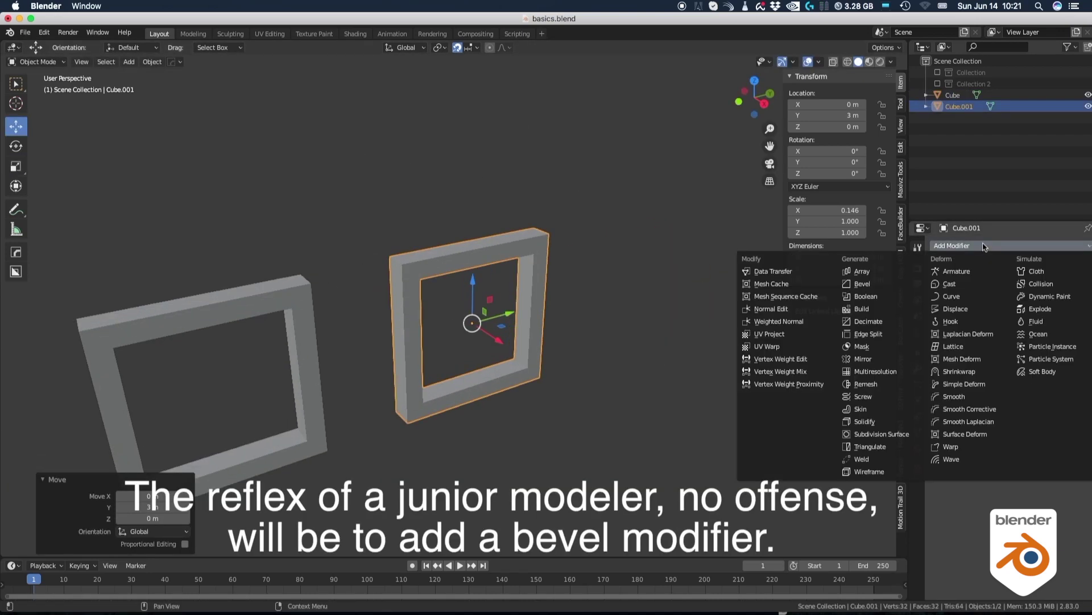
left_click(890, 283)
left_click(1047, 359)
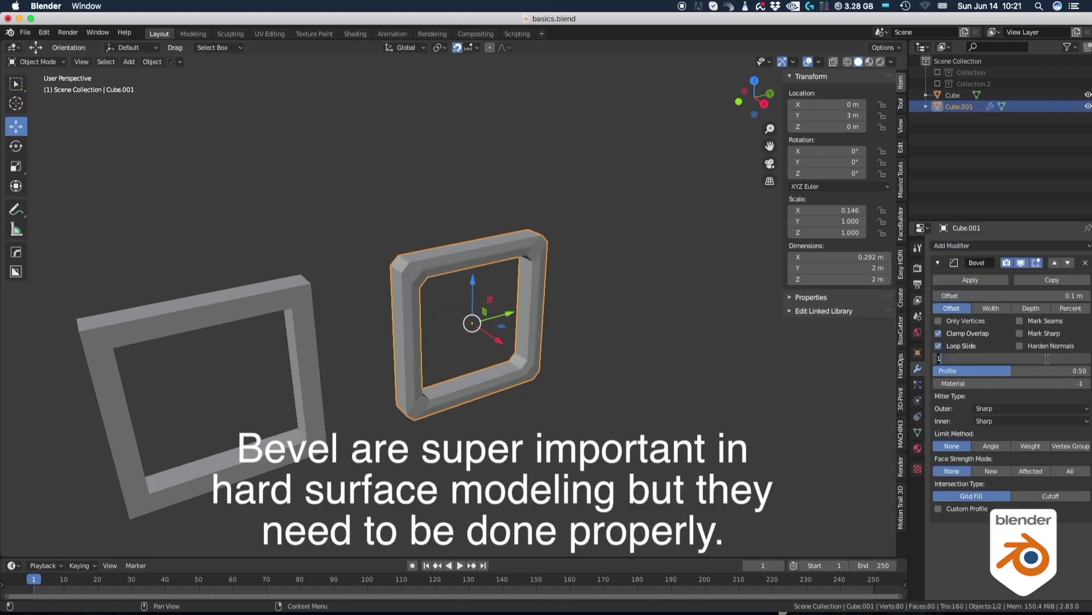
type("2")
key("Return")
left_click(1031, 296)
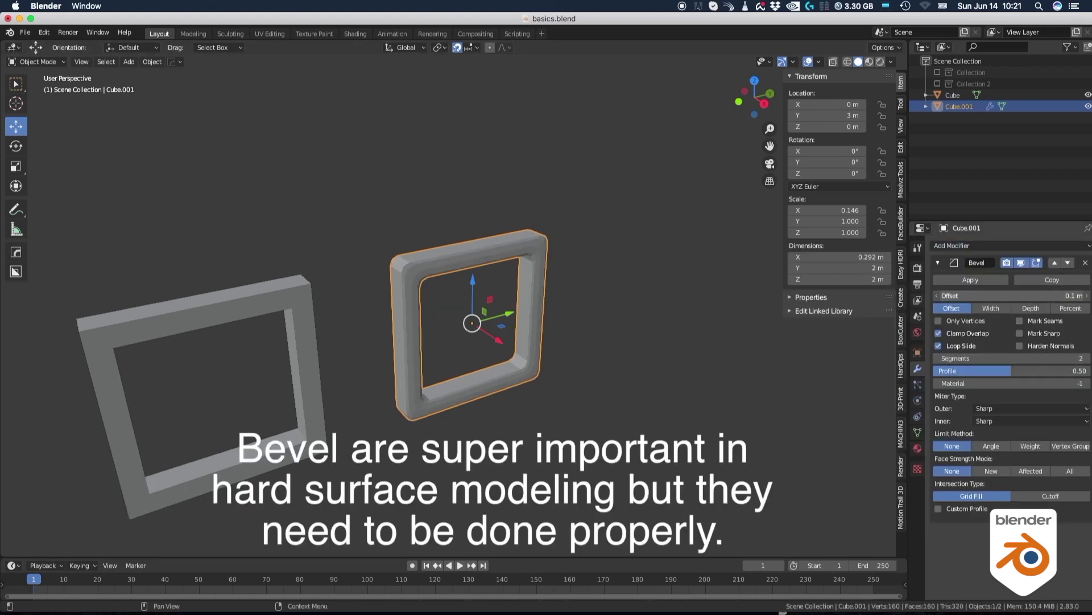
type("0.02")
key("Return")
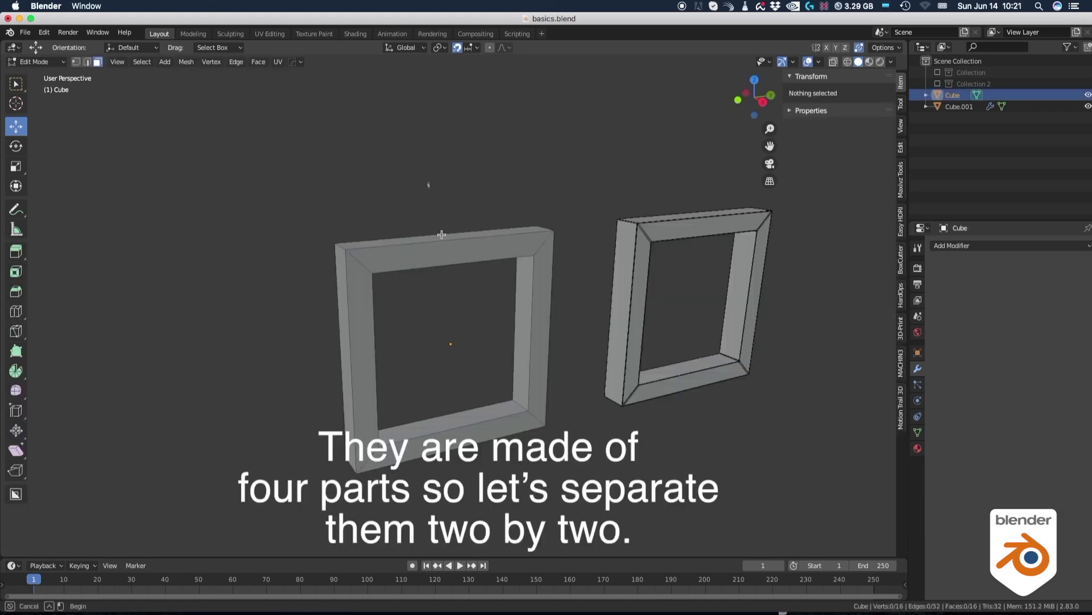
Separate the upper and lower bars of the original frame into their own object and return to Object Mode.
key("l")
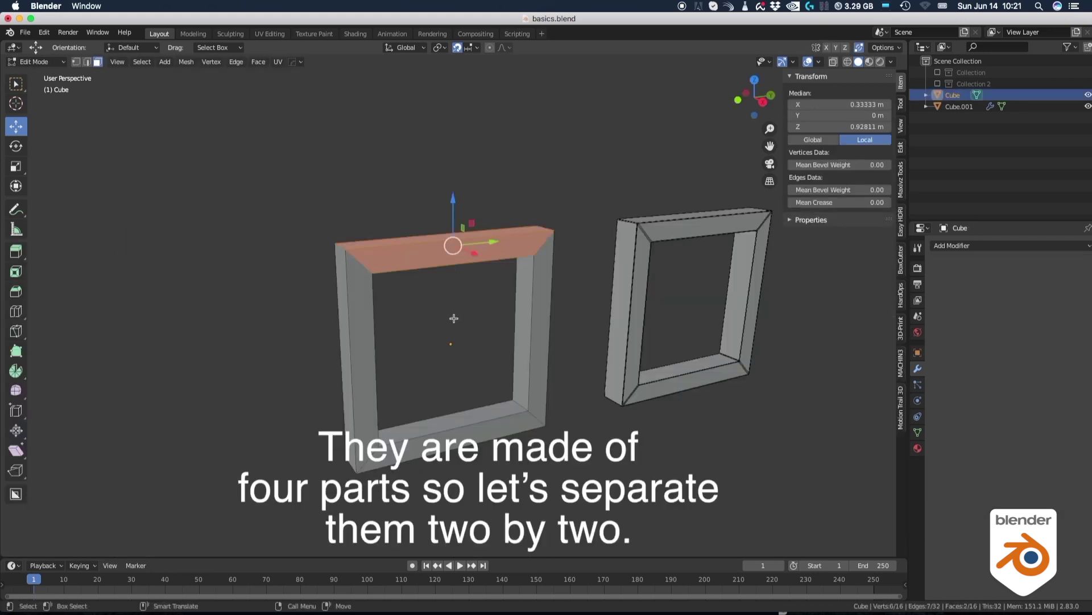
key("alt+z")
left_click_drag(415, 176, 470, 314)
left_click_drag(425, 366, 483, 494)
key("e")
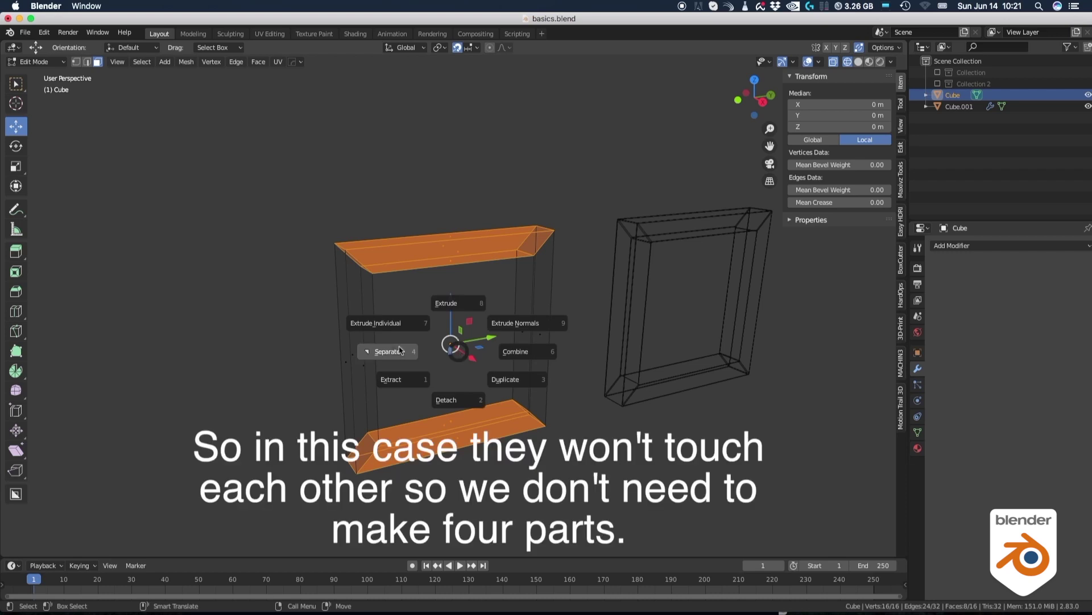
left_click(394, 347)
key("Tab")
Move the separated horizontal bars -1 m along the X axis, away from the vertical bars.
left_click(403, 109)
left_click_drag(441, 251, 465, 262, "alt")
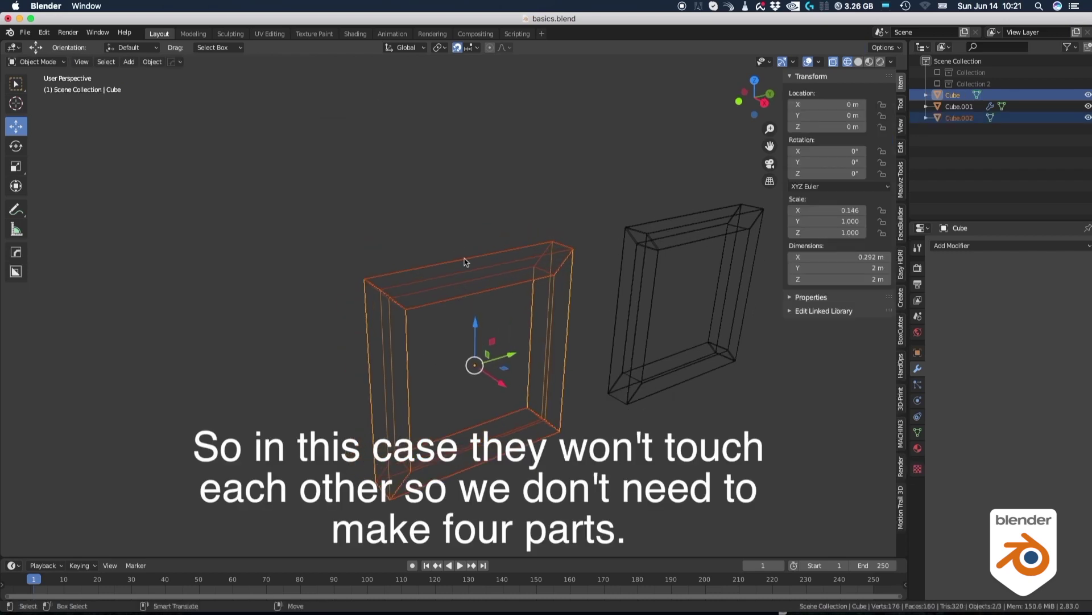
left_click(464, 262)
left_click_drag(502, 383, 448, 344)
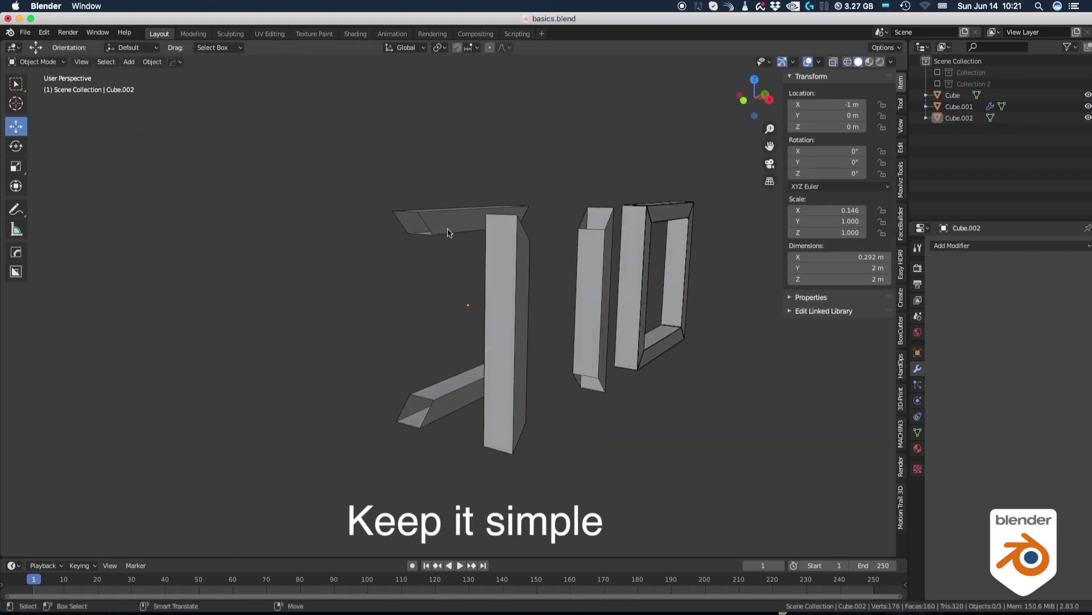
Fill the open ends of the two horizontal bars with faces.
left_click(448, 231)
key("Tab")
left_click(391, 229)
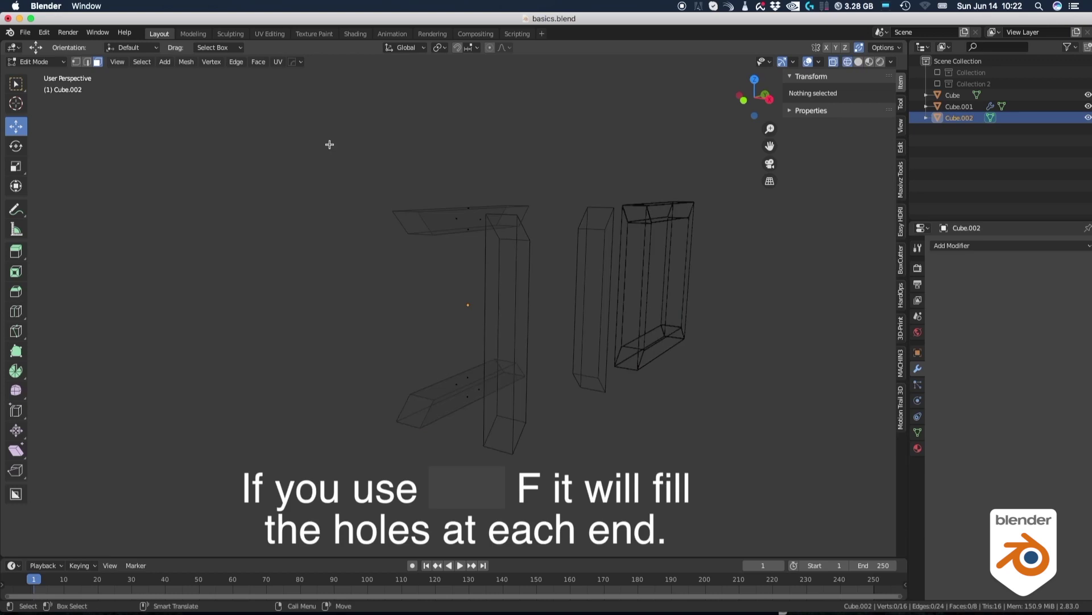
key("a")
key("f")
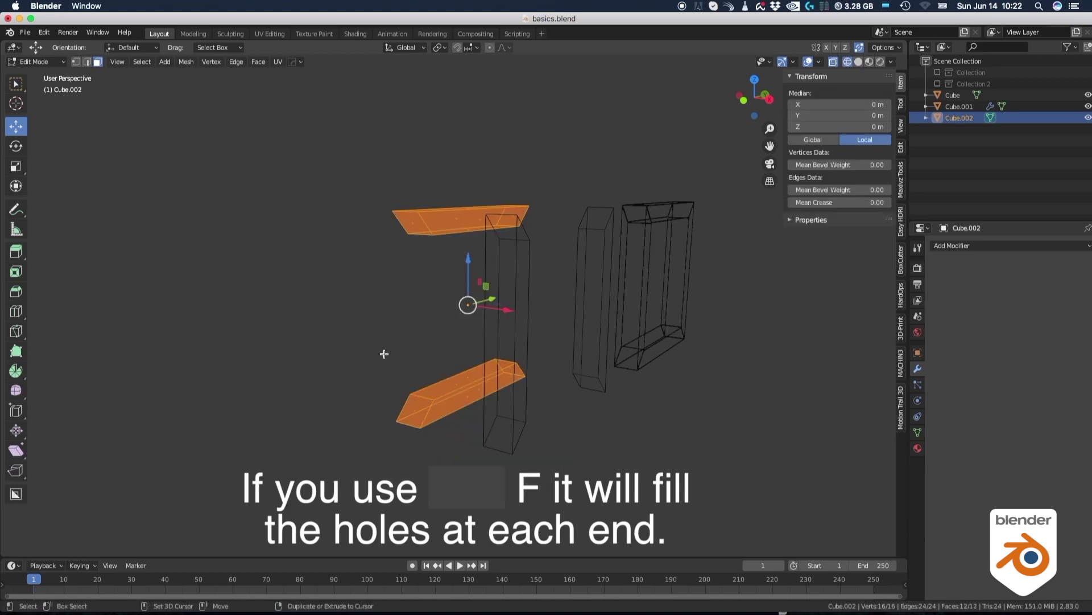
key("alt+f")
key("Tab")
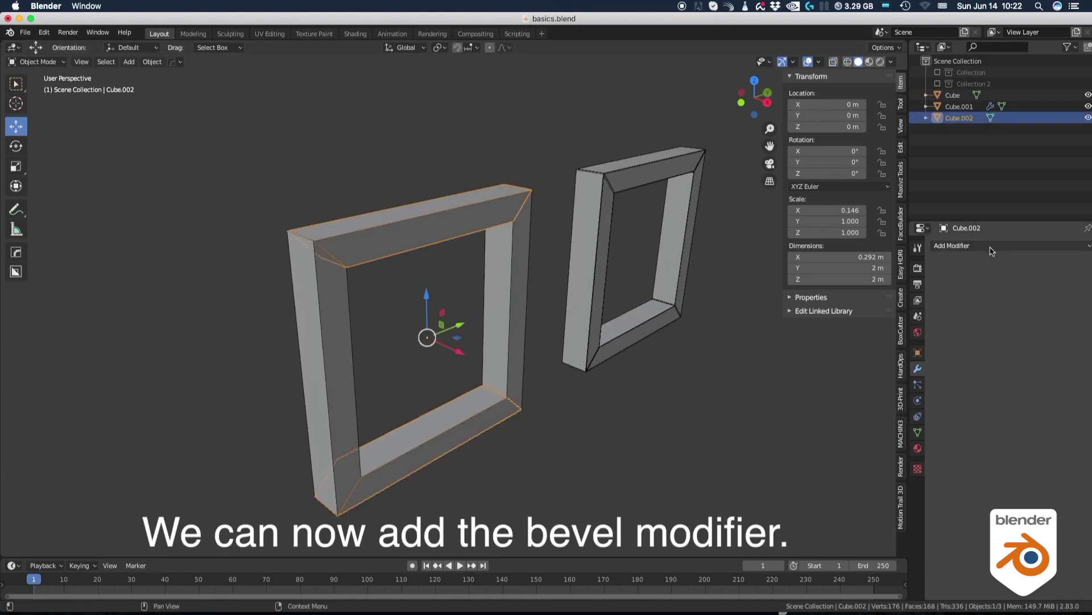
Add a Bevel modifier with 2 segments and a 0.002 m offset to the horizontal bars.
left_click(992, 251)
left_click(885, 289)
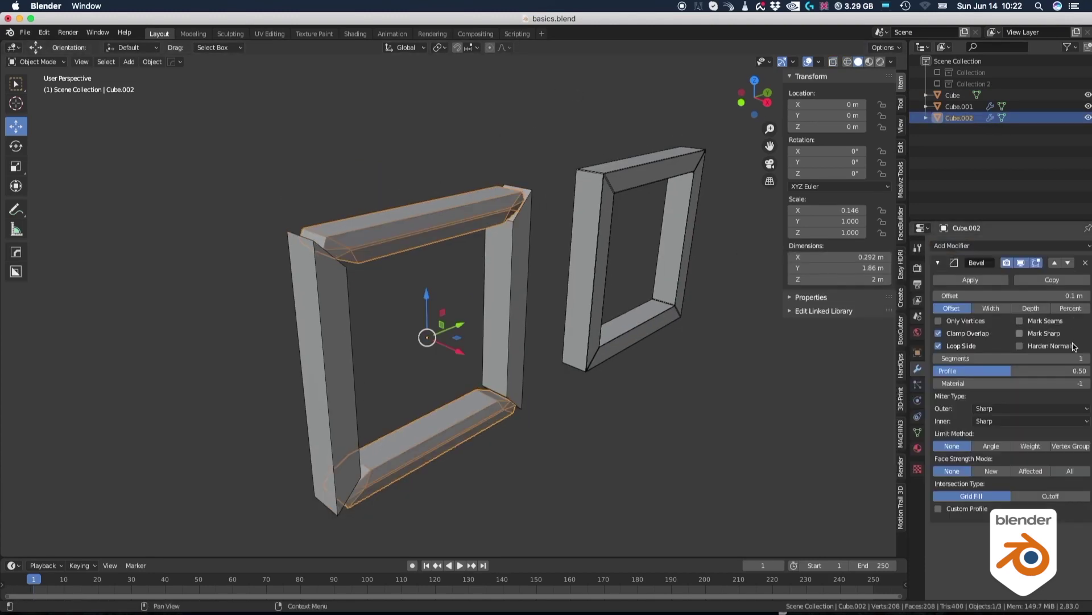
left_click(1065, 357)
type("2")
key("Return")
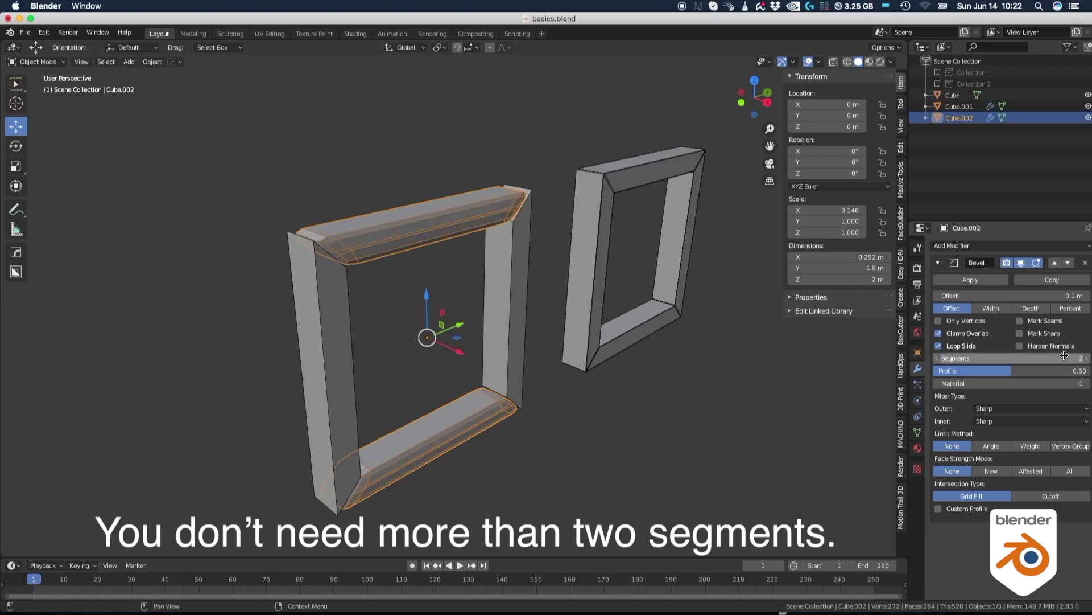
left_click(1050, 296)
type(".002")
key("Return")
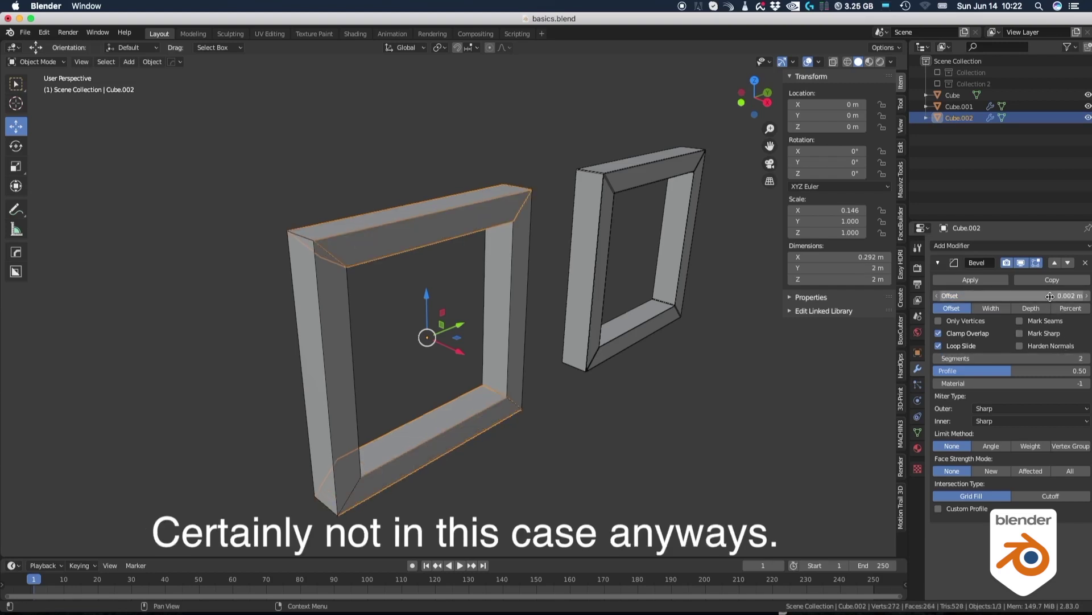
Copy the modifiers from the horizontal bars to the vertical bars by linking the object data.
left_click(438, 190)
left_click(377, 263)
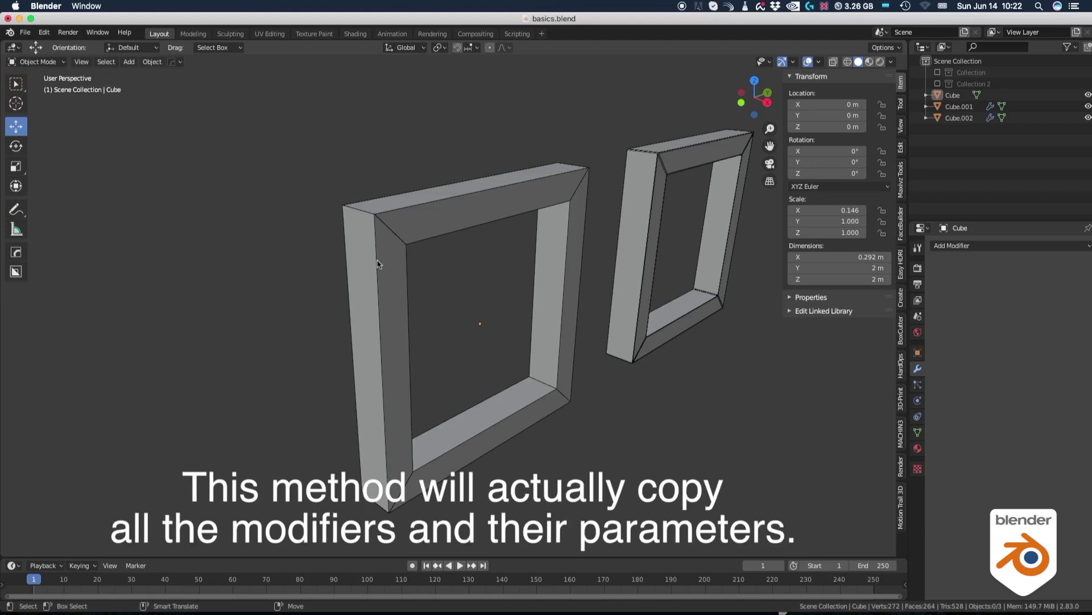
left_click(377, 263)
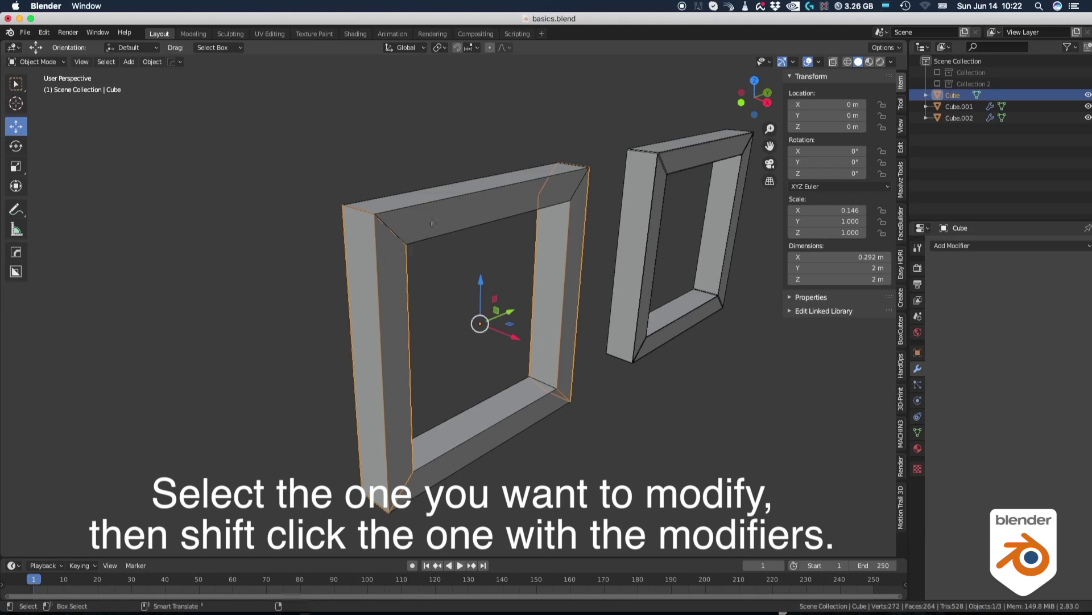
left_click(430, 222, "shift")
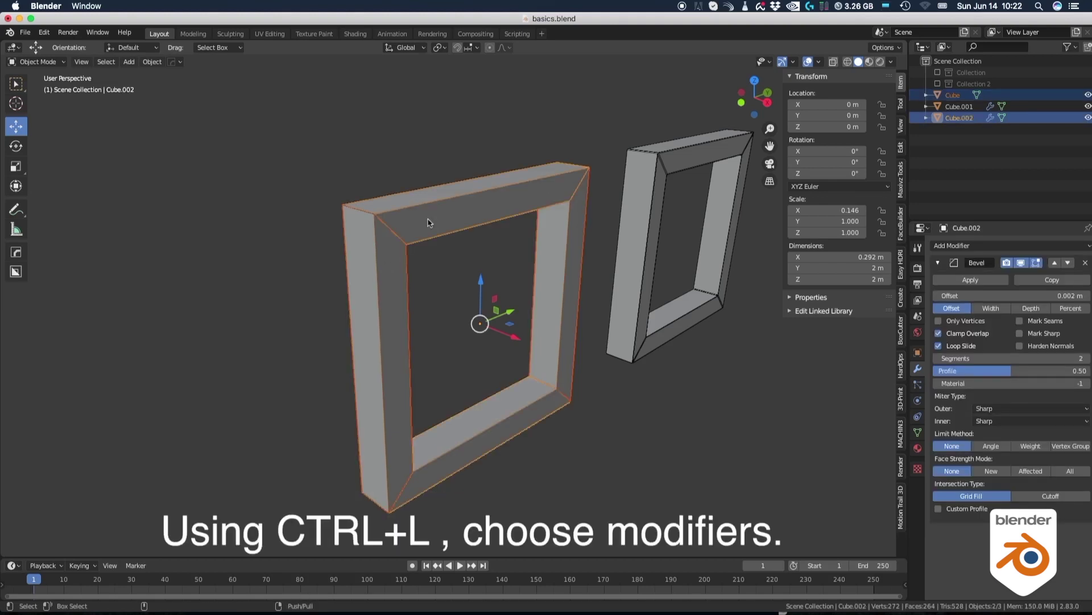
key("ctrl+l")
left_click(433, 215)
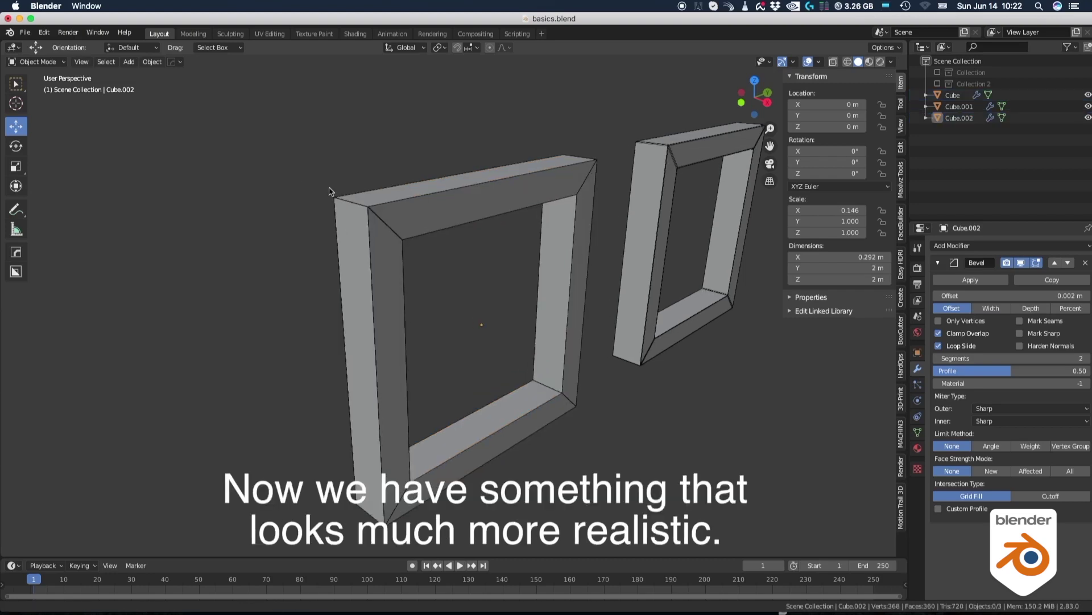
Hide the black edge lines in the viewport and examine the fine bevel at the frame's corner.
scroll(432, 231, "up", 5)
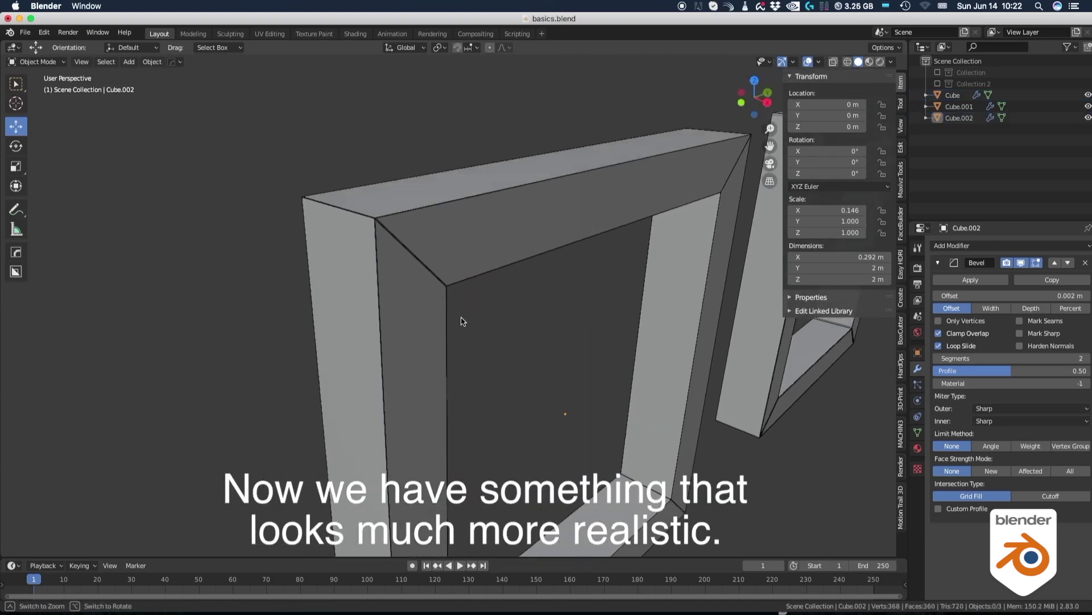
middle_click_drag(461, 321, 478, 354, "shift")
middle_click_drag(379, 279, 475, 287, "ctrl")
key("z")
left_click(350, 180)
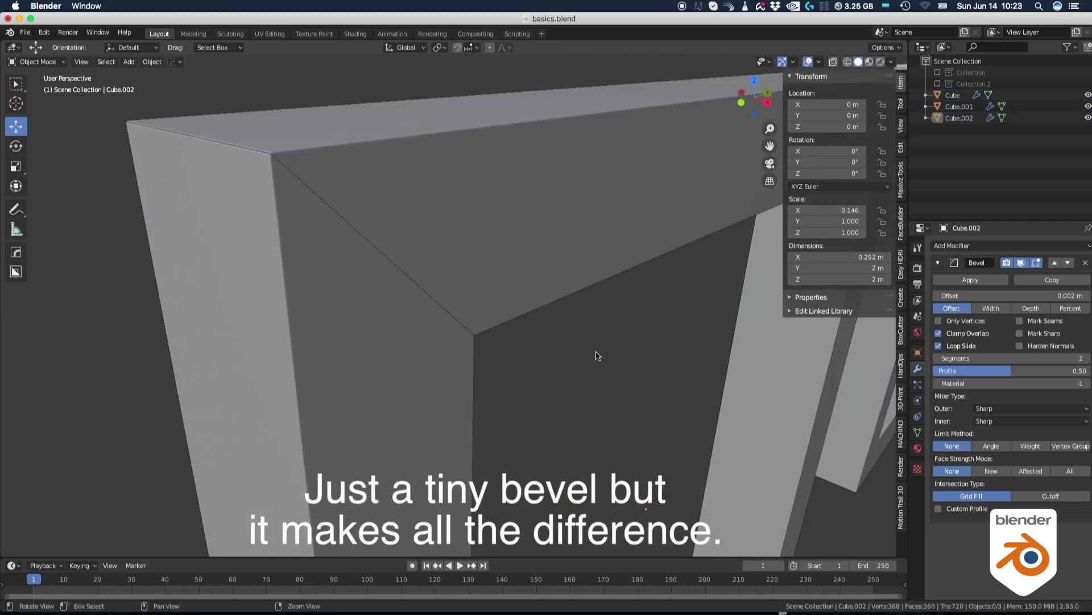
scroll(595, 356, "down", 5)
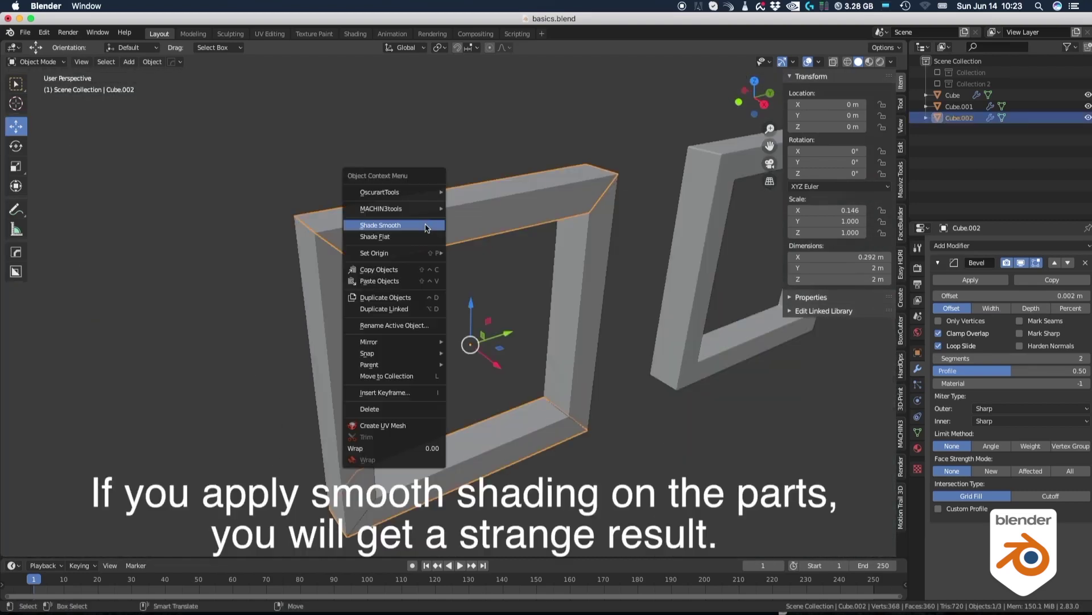
Apply smooth shading to both the horizontal and the vertical bars of the frame.
left_click(425, 226)
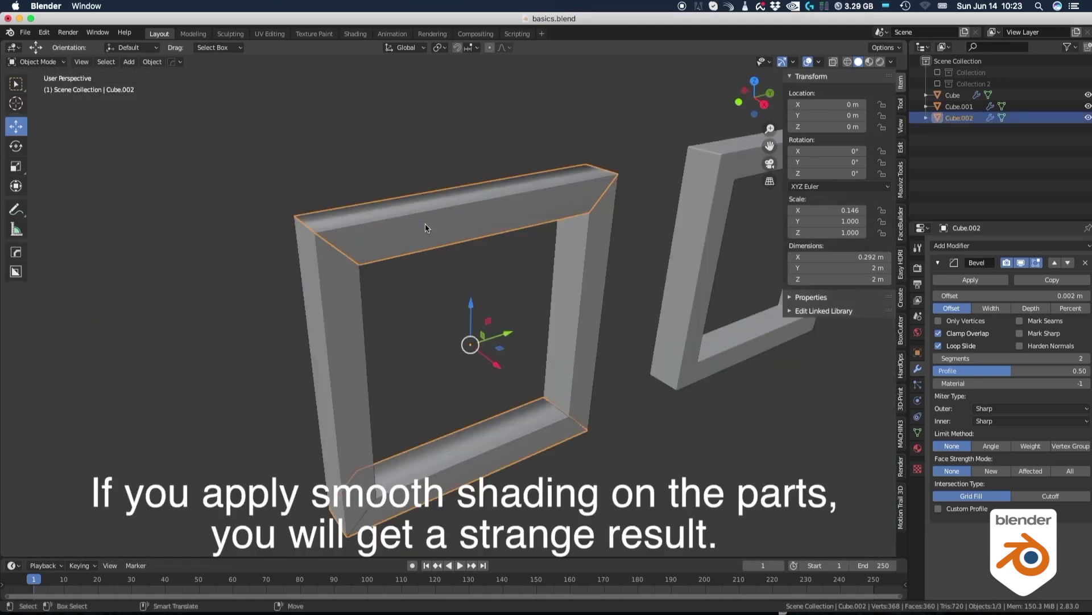
right_click(349, 290)
left_click(350, 291)
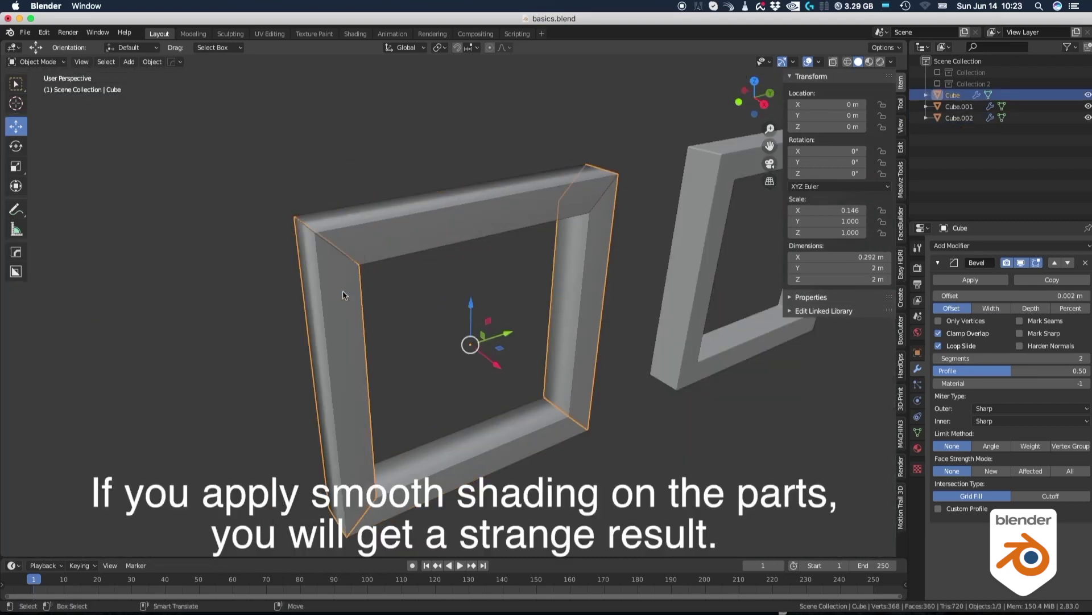
left_click(420, 247)
middle_click_drag(393, 152, 407, 169)
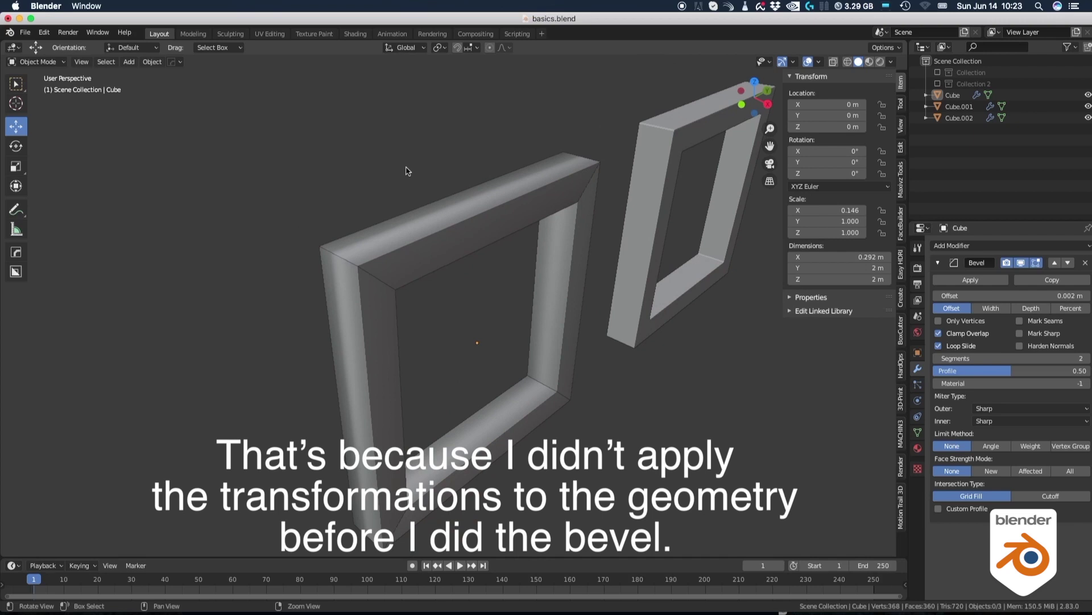
Apply all transforms to the horizontal and vertical bars together.
left_click(473, 198)
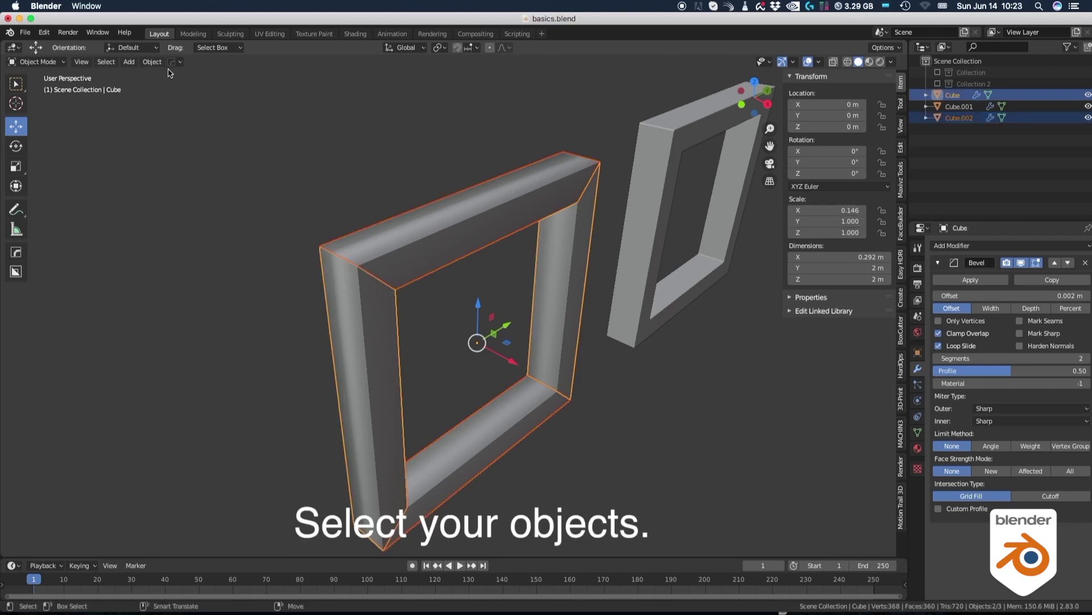
left_click(152, 62)
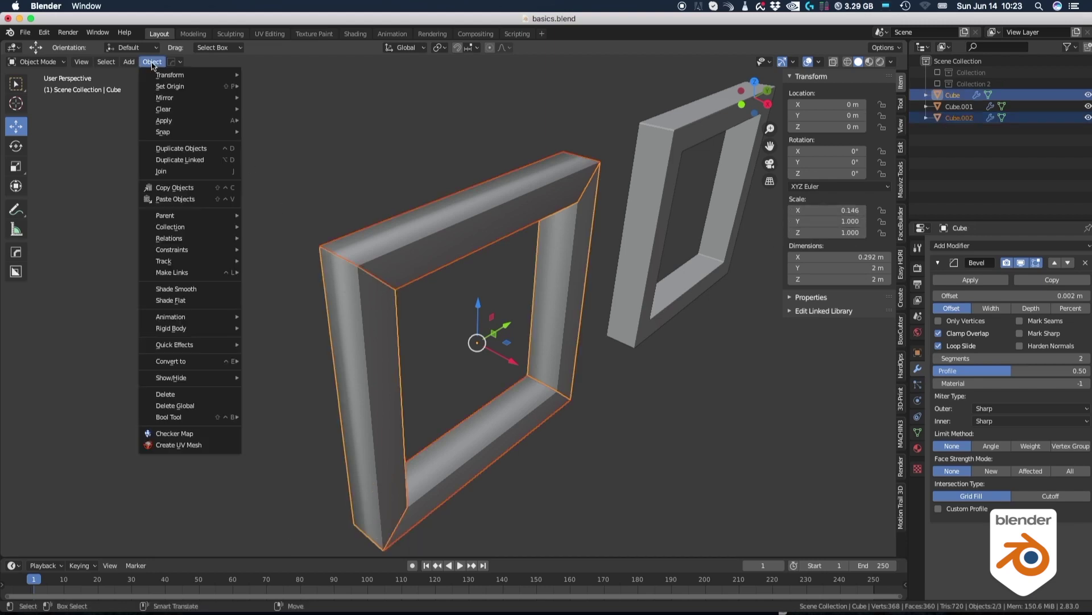
mouse_move(169, 120)
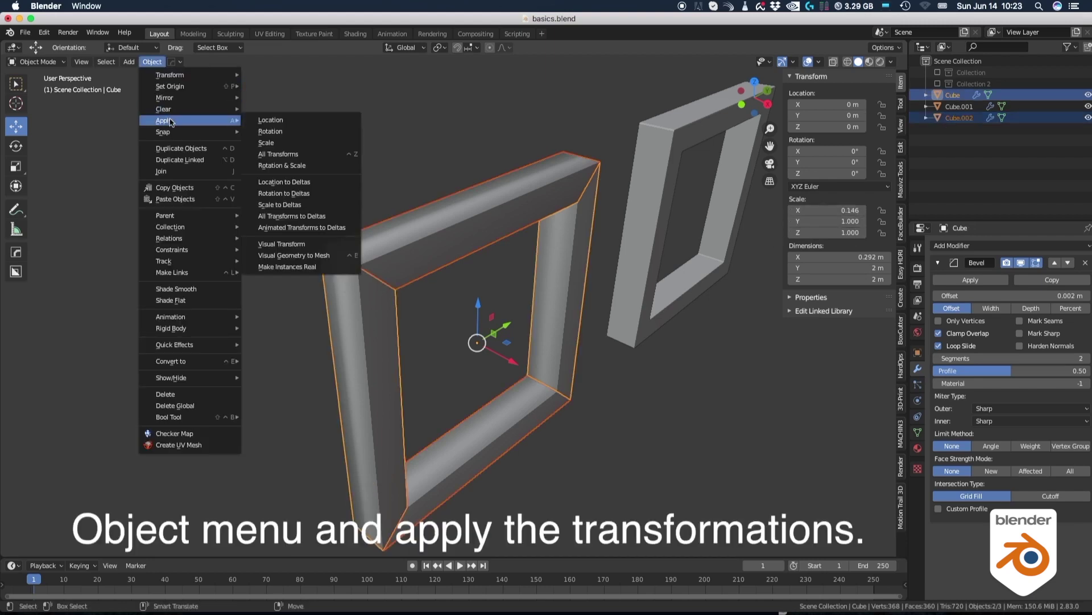
left_click(288, 155)
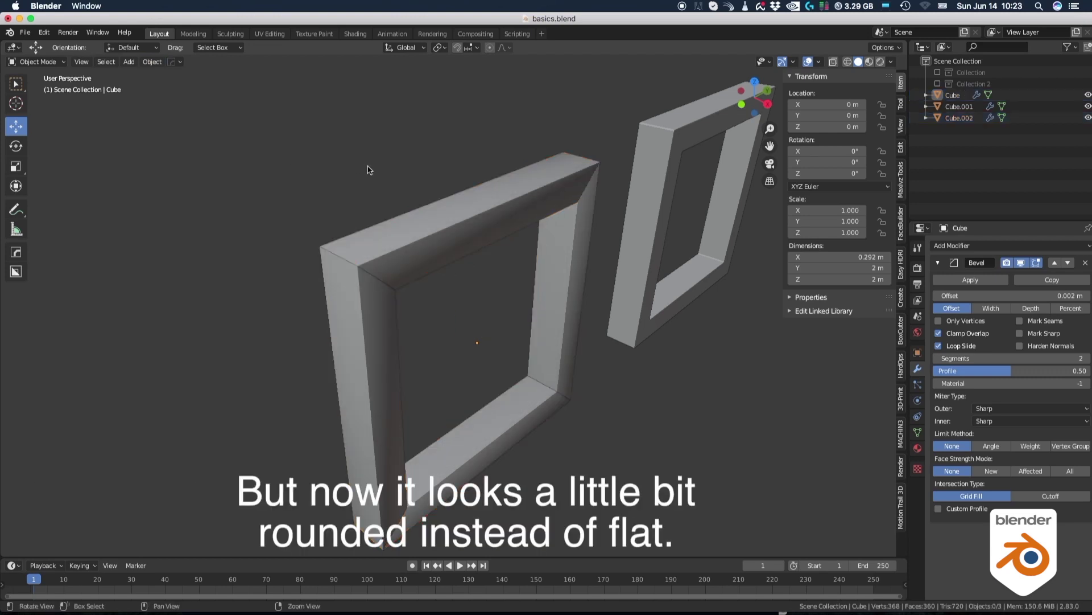
Add a Weighted Normal modifier to the horizontal bars.
middle_click_drag(366, 171, 330, 170)
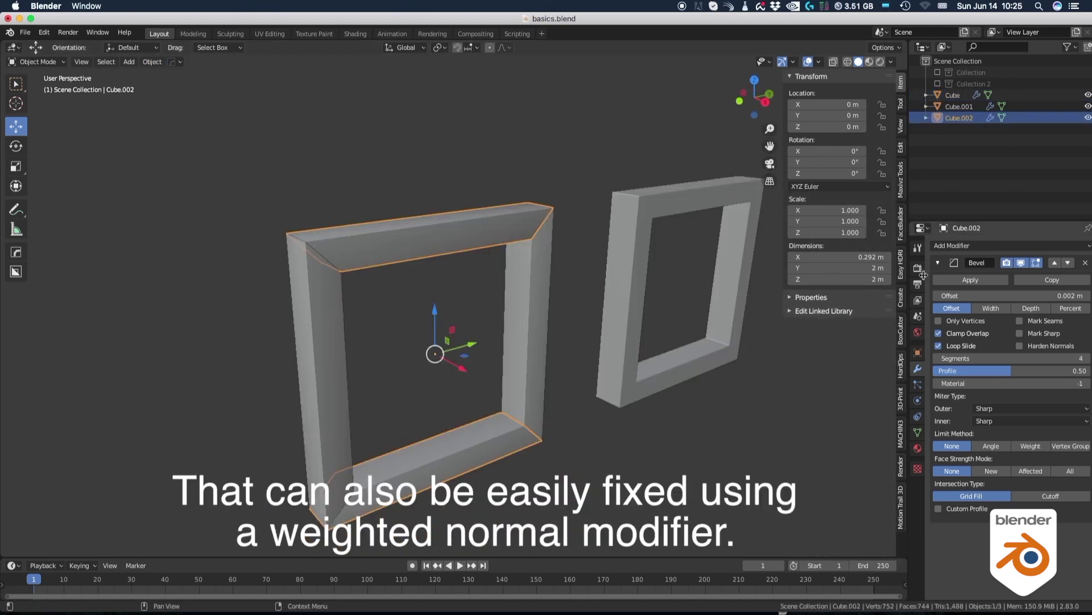
left_click(951, 246)
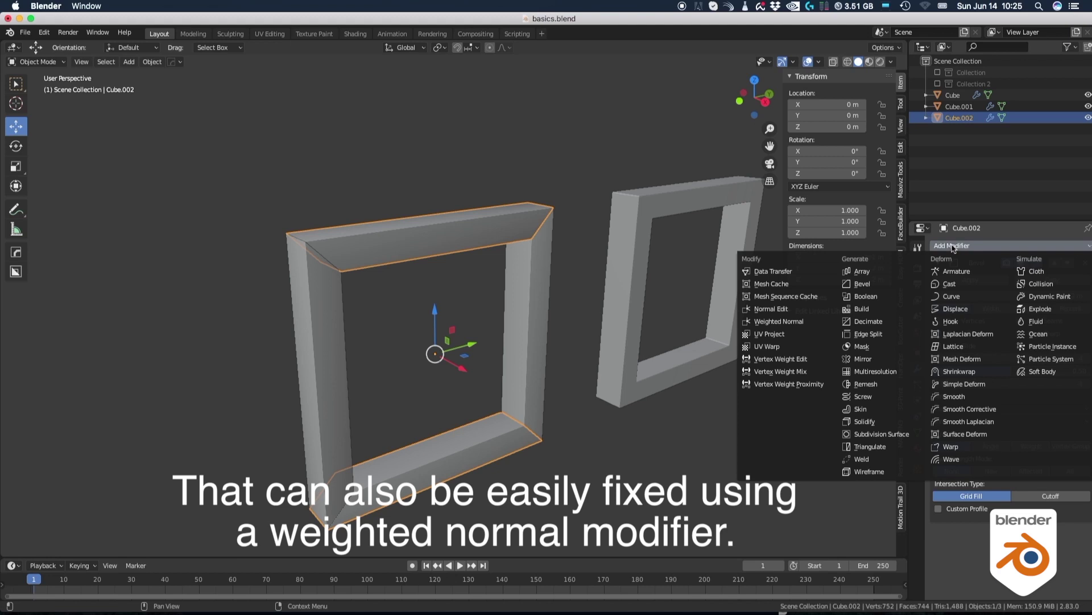
left_click(787, 326)
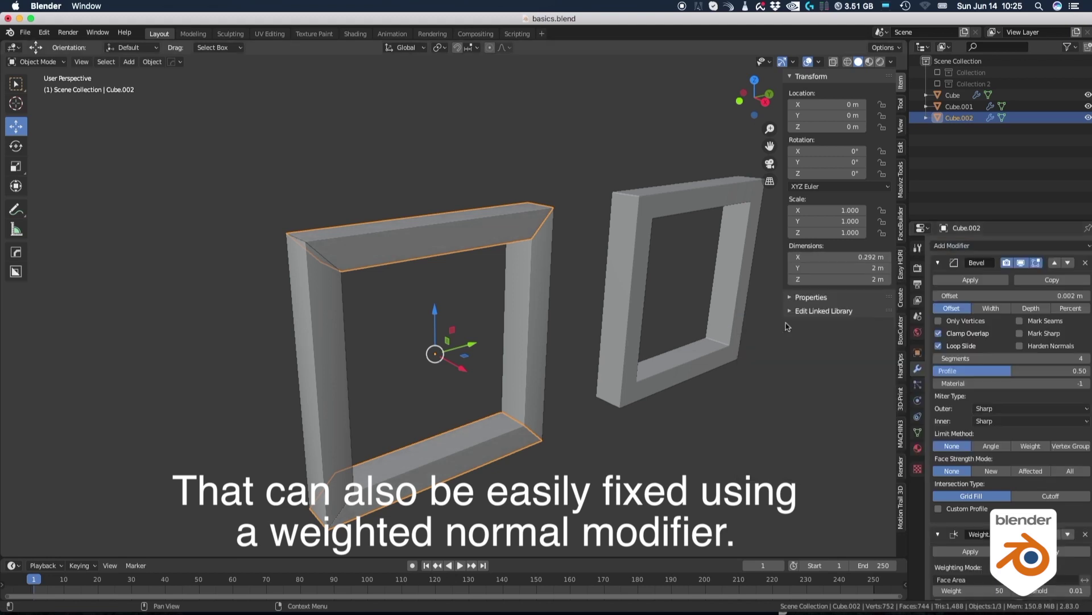
Add a Weighted Normal modifier to the vertical bars of the frame.
left_click(519, 307)
left_click(946, 247)
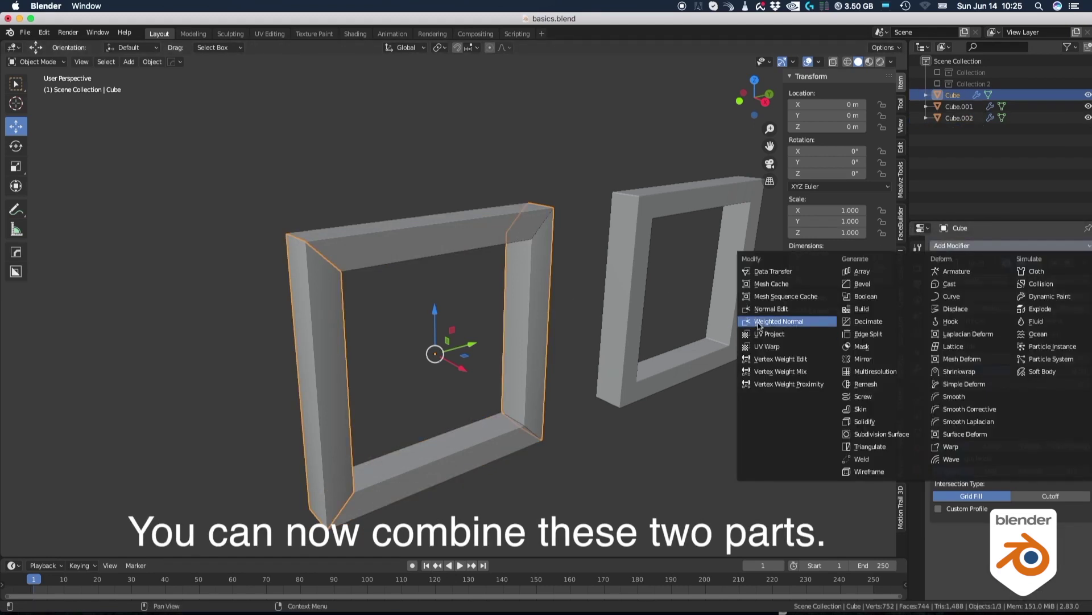
left_click(760, 322)
left_click(503, 178)
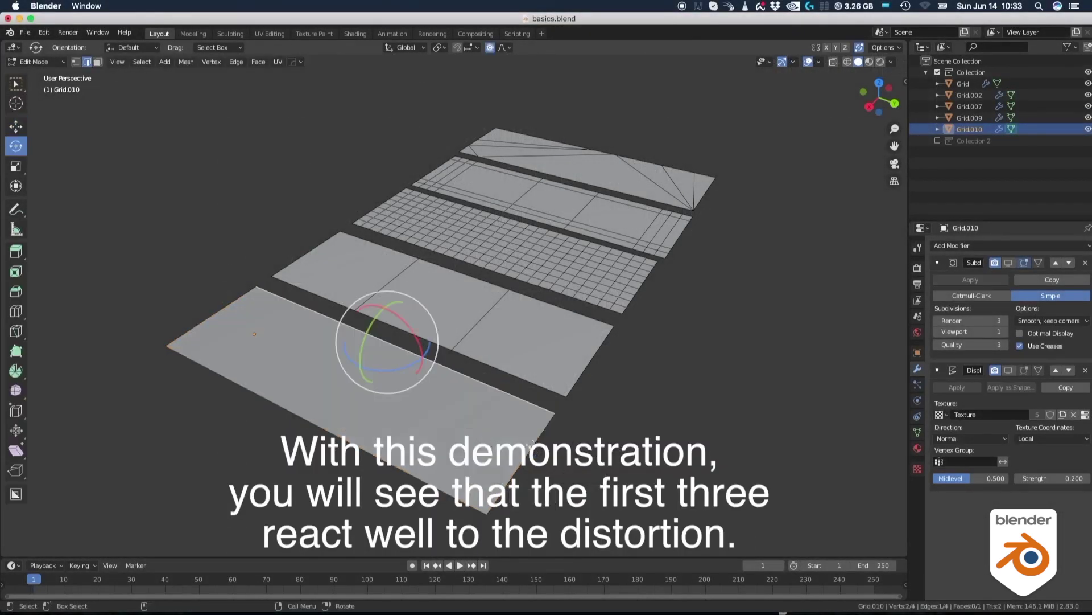
Try twisting the end edge of the single-polygon strip -48.2° about the Y axis with smooth proportional editing.
key("r")
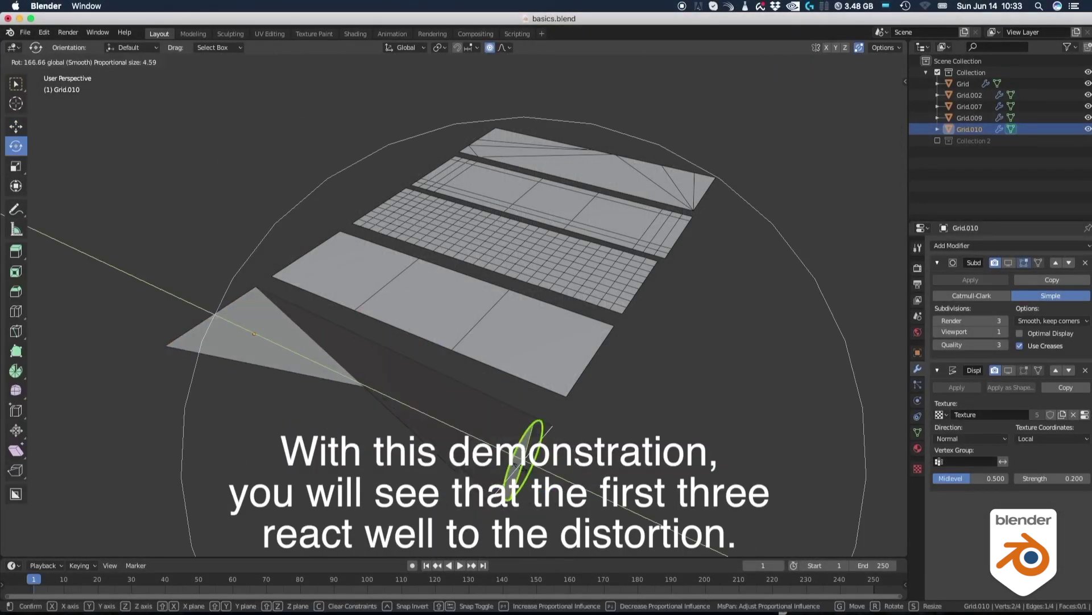
left_click(594, 422)
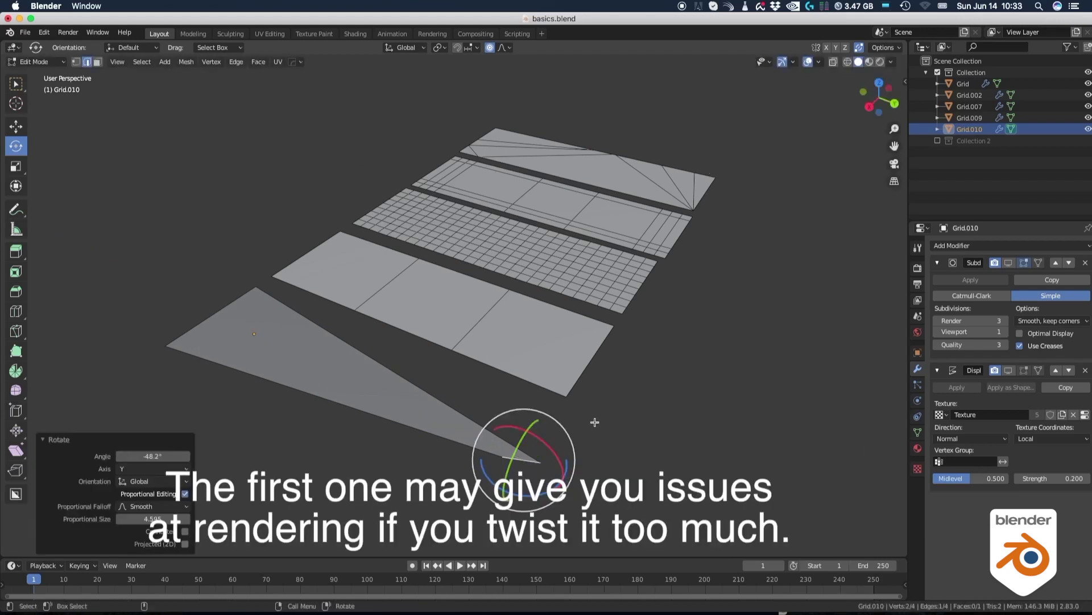
key("super+z")
key("Tab")
Try twisting the end edge of the three-square strip about the Y axis with proportional editing.
left_click(592, 313)
left_click(587, 347)
key("Tab")
left_click(587, 368)
left_click_drag(581, 351, 581, 375)
key("super+z")
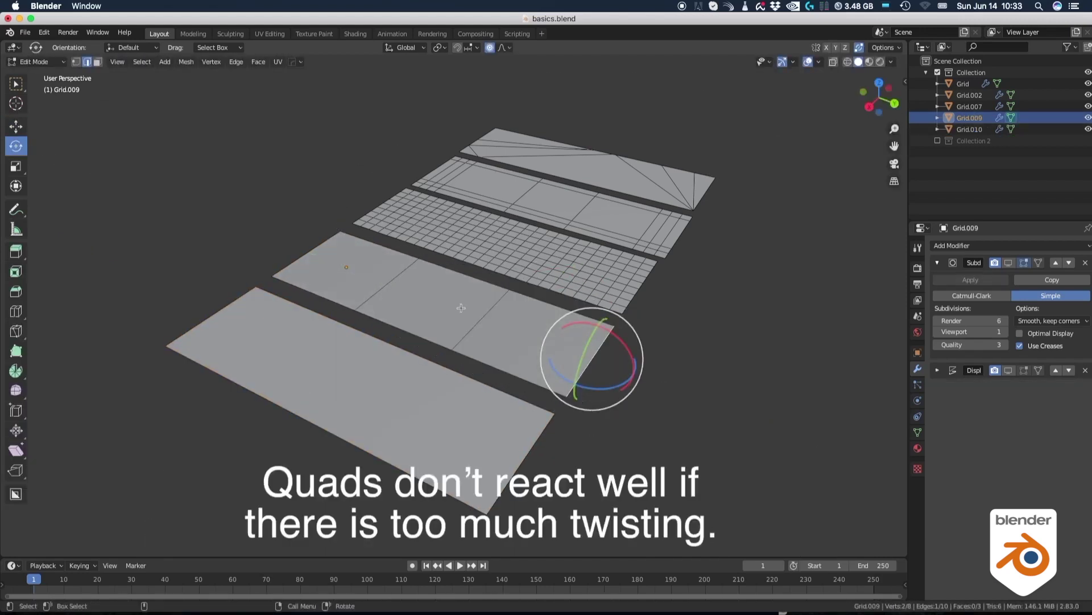
key("Tab")
Try twisting the end edge row of the densely gridded strip about the Y axis with proportional editing.
left_click(637, 227)
left_click(633, 276)
key("Tab")
left_click(634, 314)
left_click(626, 309, "alt")
left_click_drag(626, 313, 632, 290)
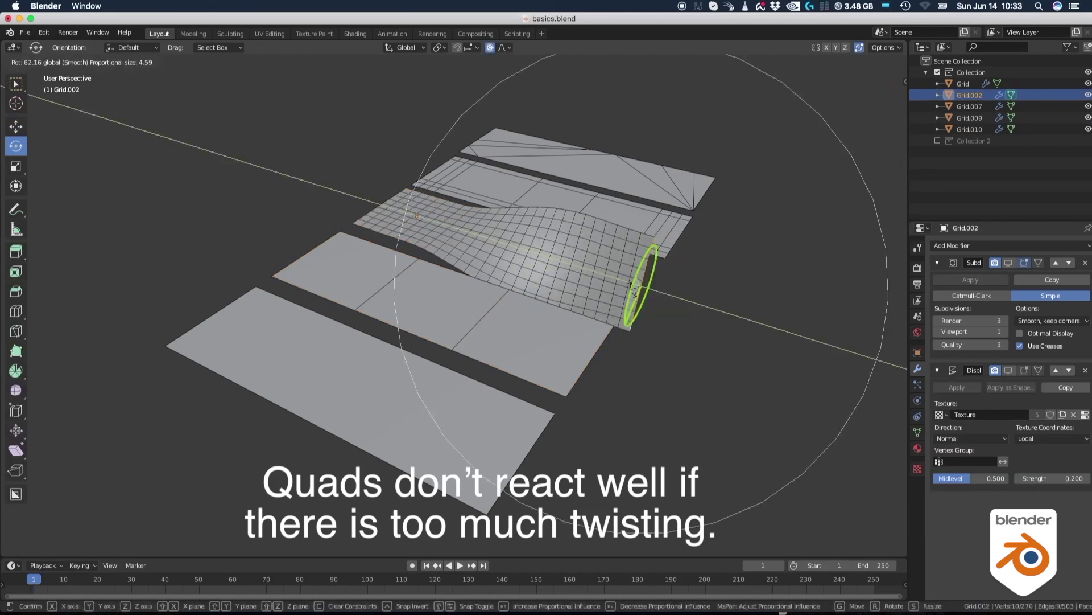
key("Escape")
key("Tab")
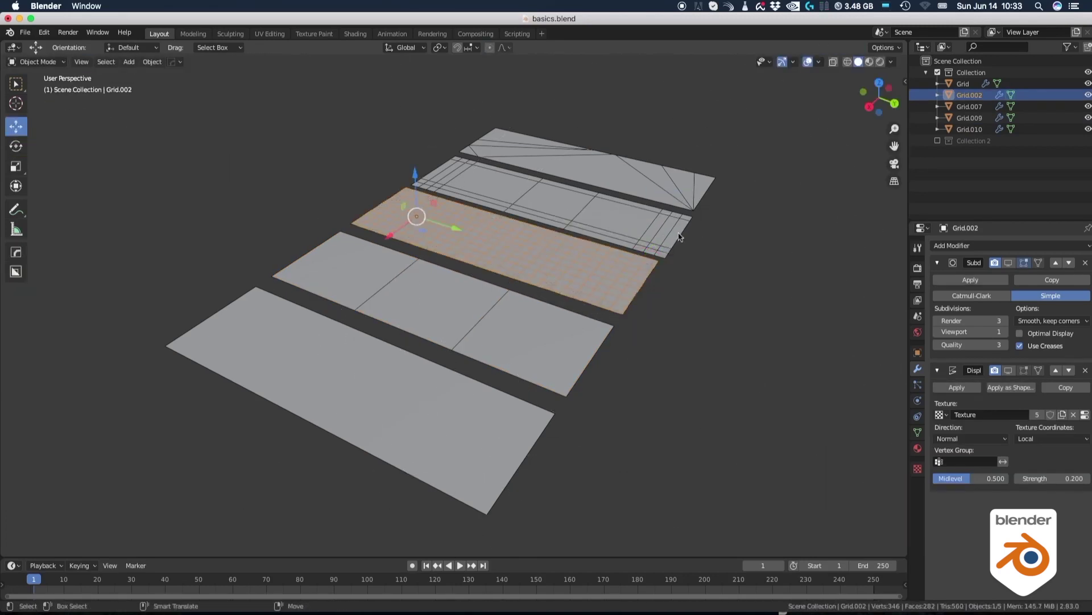
Try twisting the end edges of the unevenly spaced grid strip with proportional editing, varying the influence size.
left_click(678, 234)
key("Tab")
left_click(670, 254, "alt+shift")
left_click_drag(665, 250, 711, 166)
scroll(665, 254, "down", 2)
scroll(665, 262, "up", 9)
key("Escape")
key("Tab")
Try twisting the end edge of the triangulated strip with proportional editing.
left_click(699, 144)
left_click(695, 173)
key("Tab")
left_click(692, 220)
key("Escape")
left_click_drag(660, 342, 673, 344, "alt")
key("Tab")
left_click(674, 335)
left_click(674, 346)
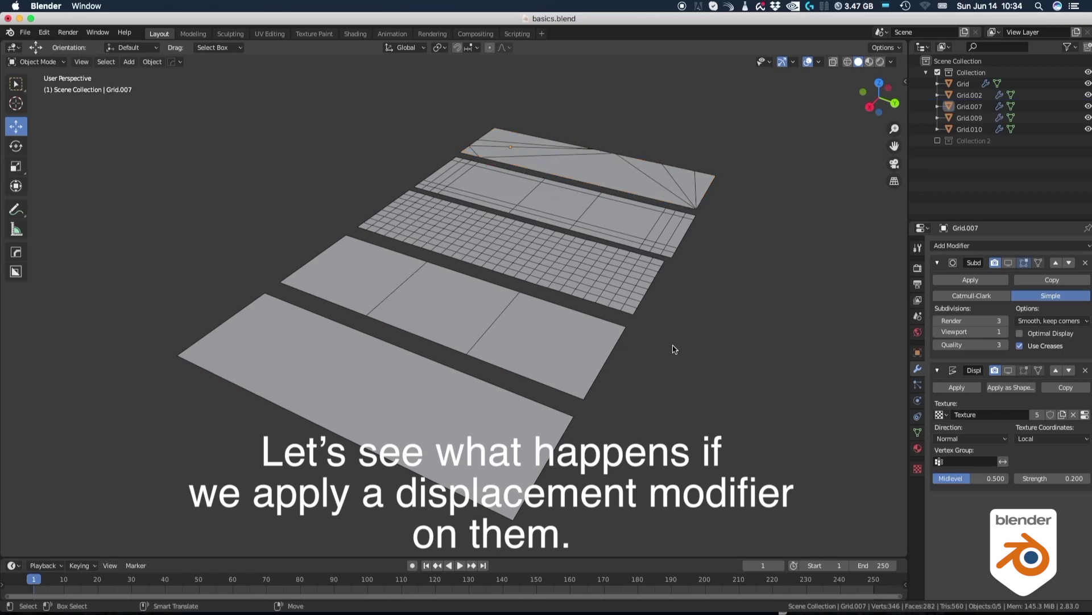
Turn on viewport display of the Displace and Subdivision modifiers for the single-polygon strip.
left_click(480, 410)
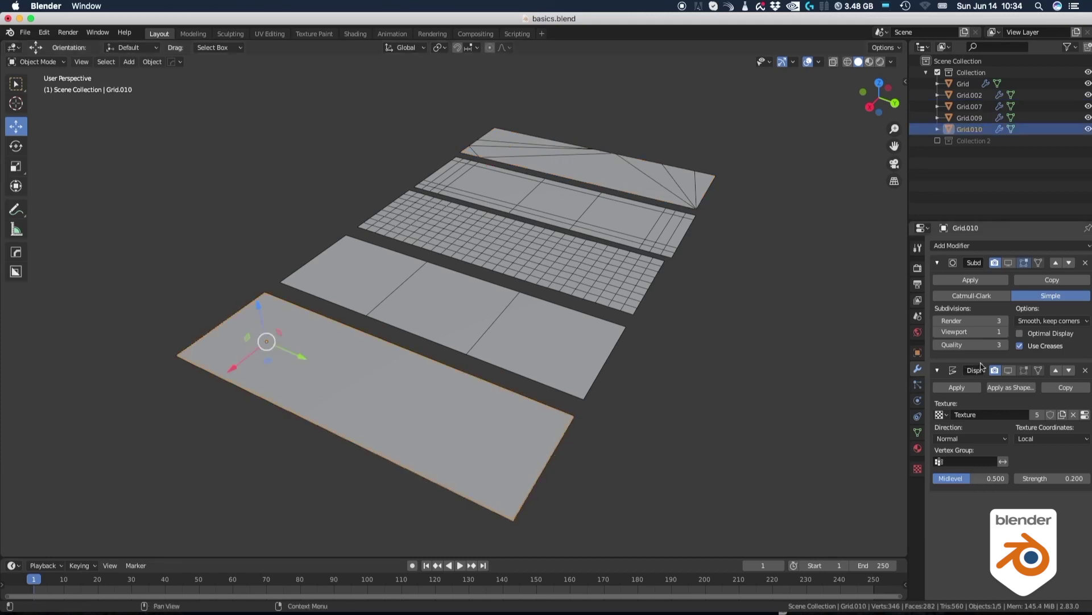
left_click_drag(690, 381, 693, 358, "alt")
middle_click_drag(694, 362, 616, 376)
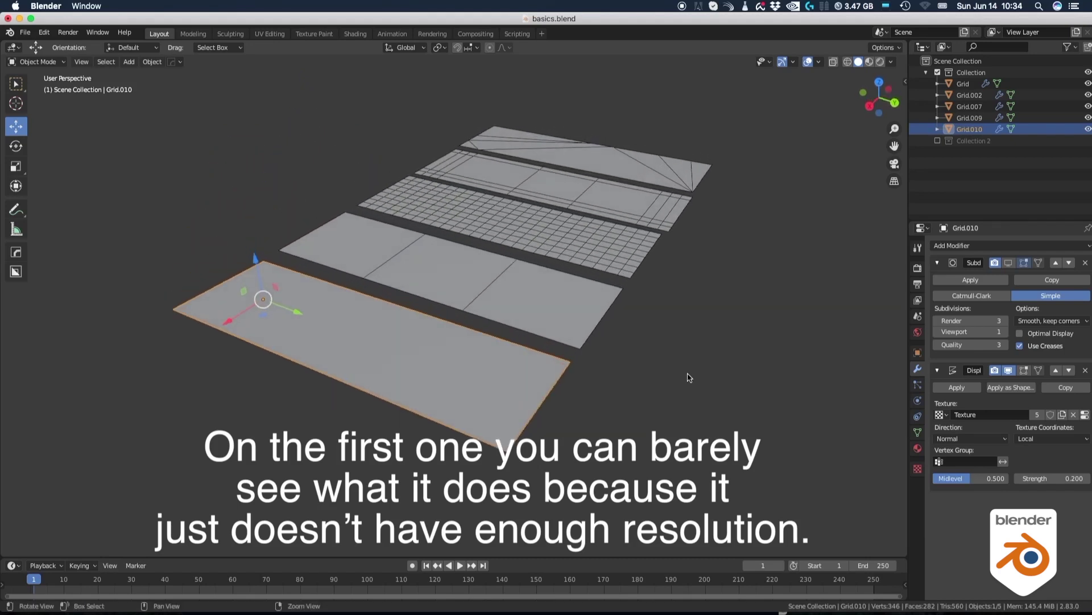
left_click(1009, 263)
left_click_drag(426, 380, 442, 381, "alt")
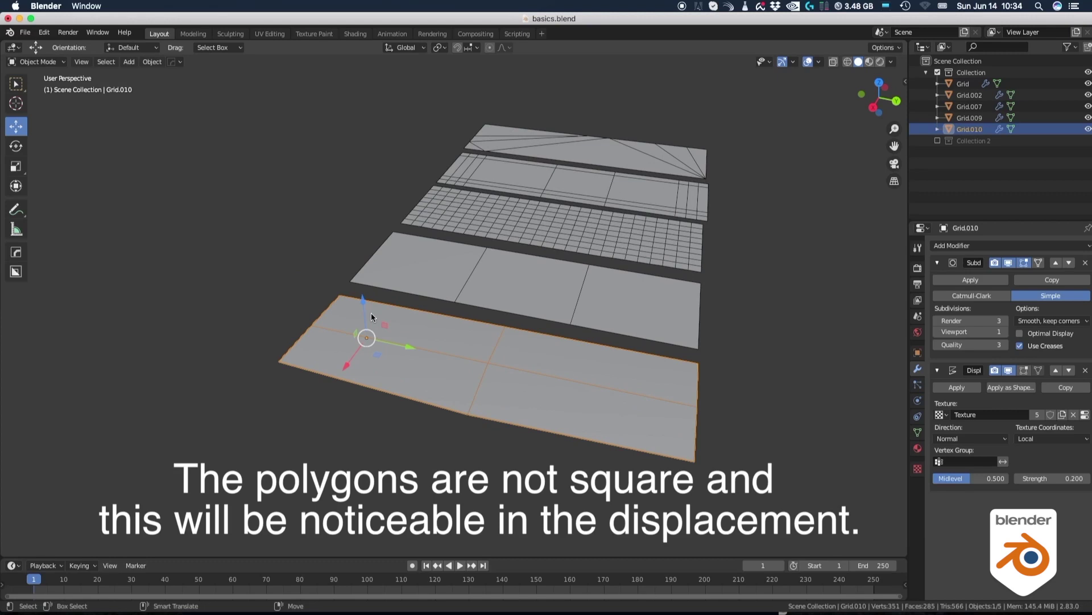
middle_click_drag(455, 385, 563, 385)
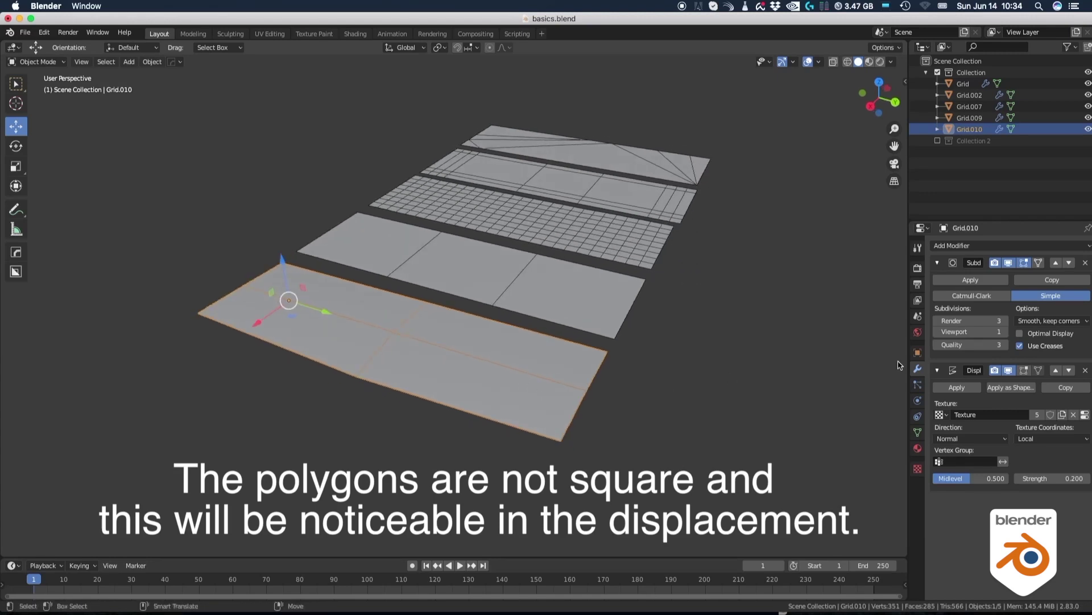
Set the single-polygon strip's viewport subdivision level to 6 and examine the displaced surface.
left_click(1006, 332)
left_click(1006, 332)
left_click(1006, 332)
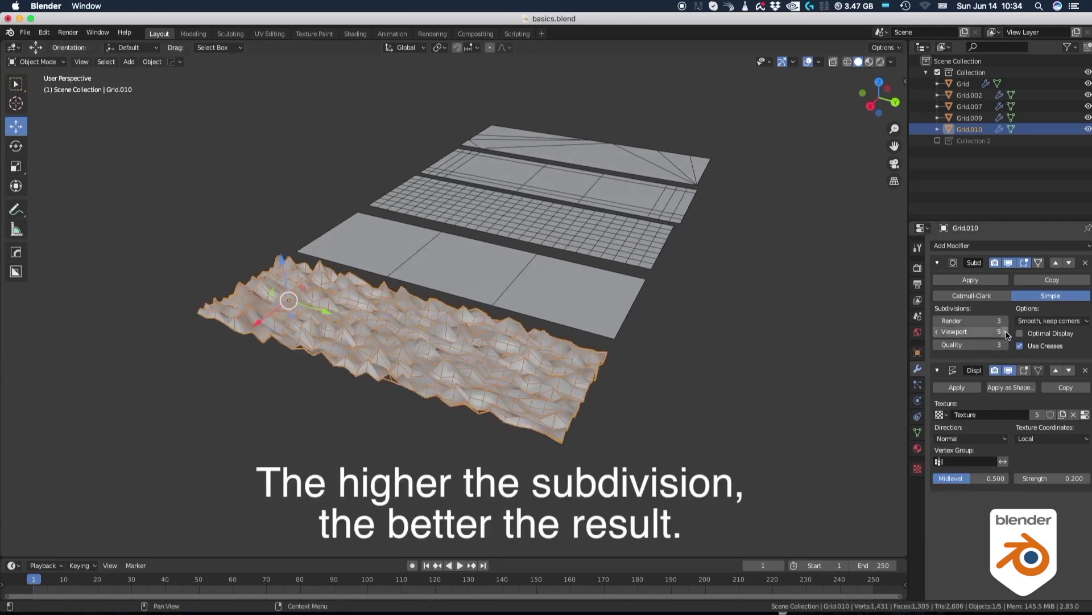
left_click(1006, 332)
left_click(1006, 332)
middle_click_drag(683, 386, 624, 394)
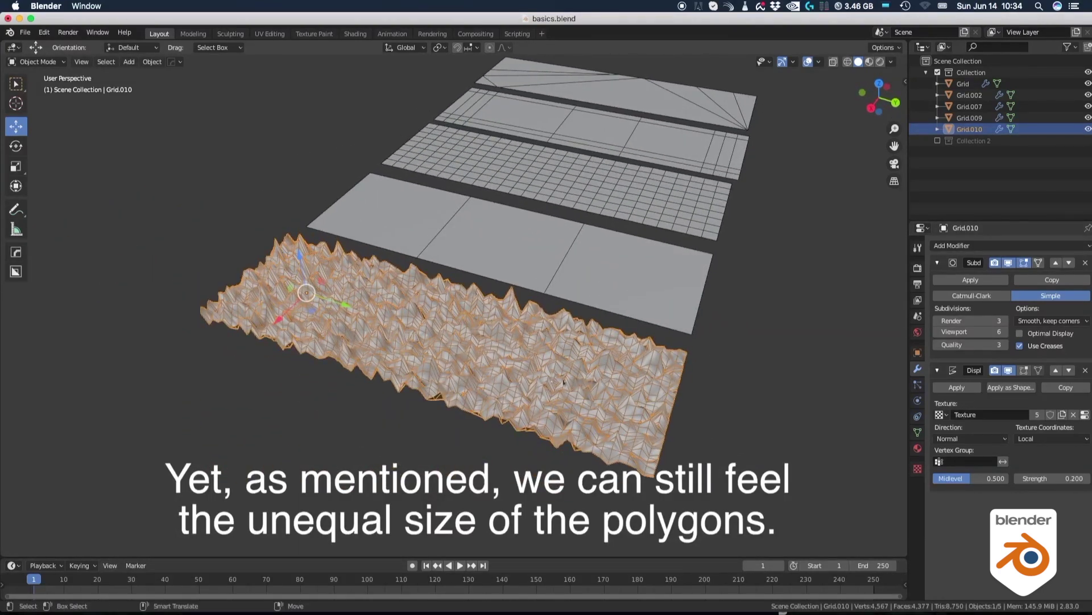
middle_click_drag(531, 361, 503, 356)
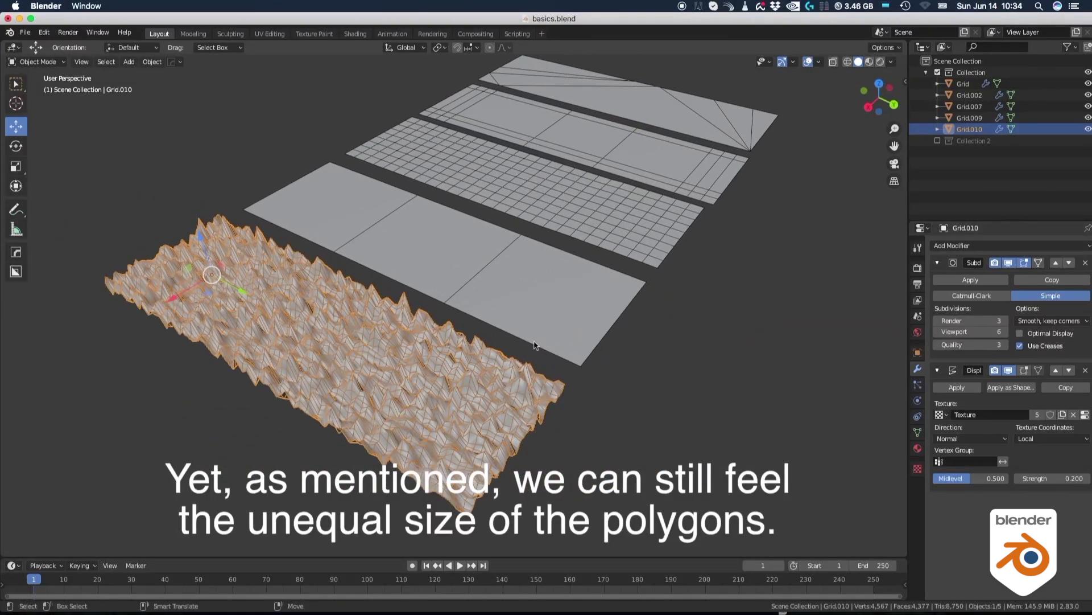
Turn on viewport display of the Displace and Subdivision modifiers for the three-square strip and the densely gridded strip.
left_click(529, 312)
left_click(1008, 370)
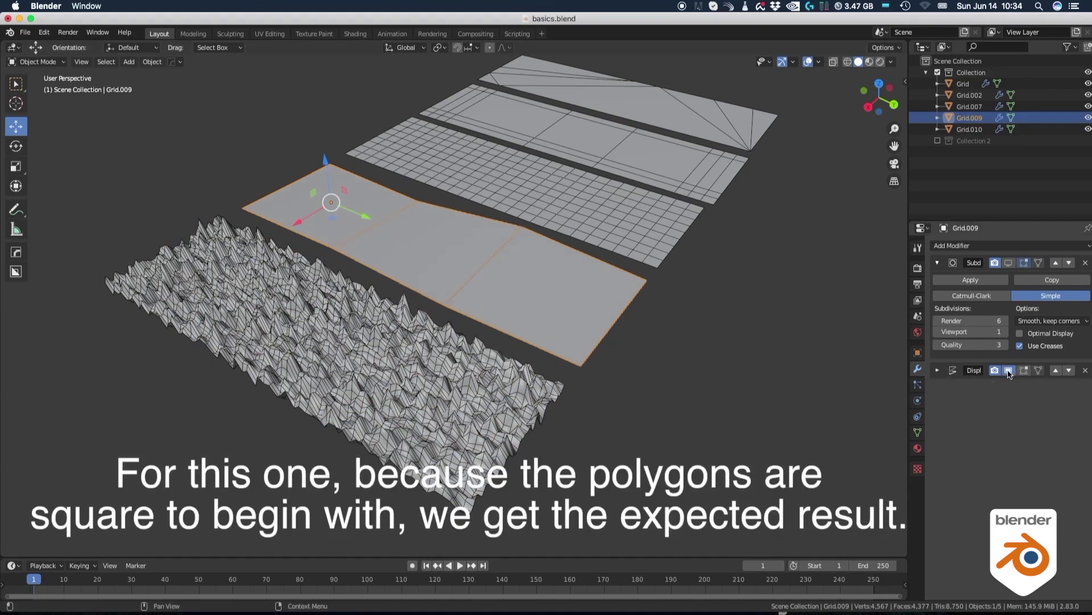
left_click(1009, 263)
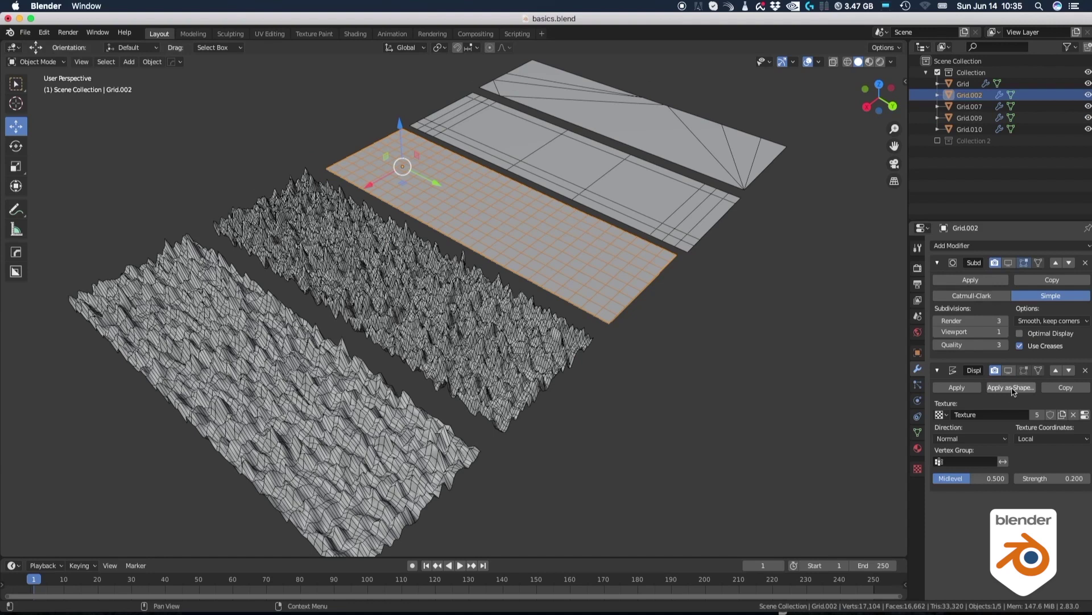
left_click(1008, 370)
left_click(1008, 264)
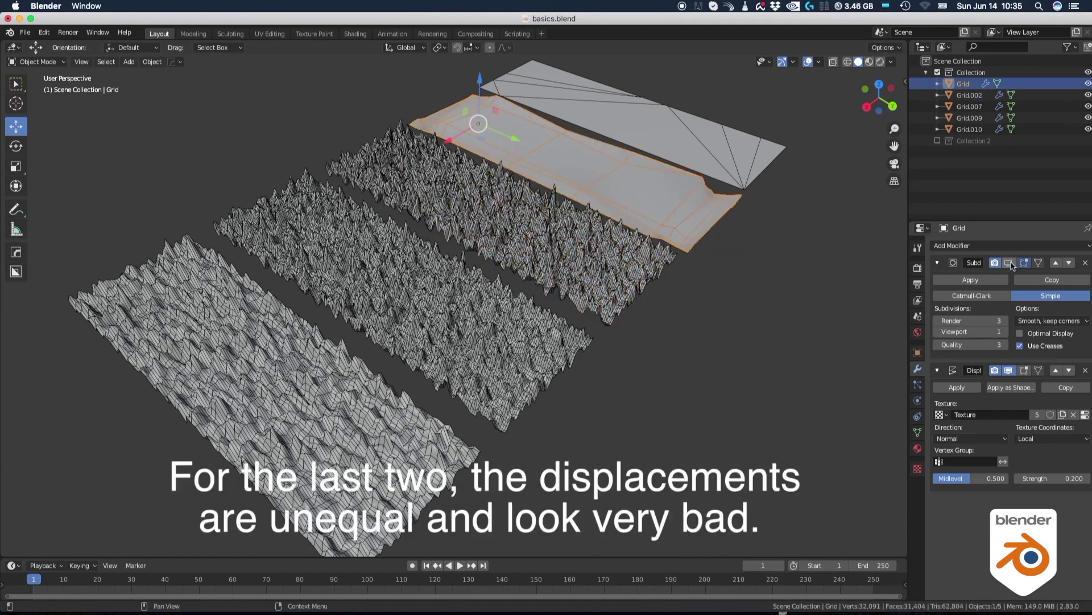
Show the Subdivision modifier of the unevenly spaced grid strip in the viewport and set its viewport level to 4.
left_click(1009, 265)
left_click(1003, 332)
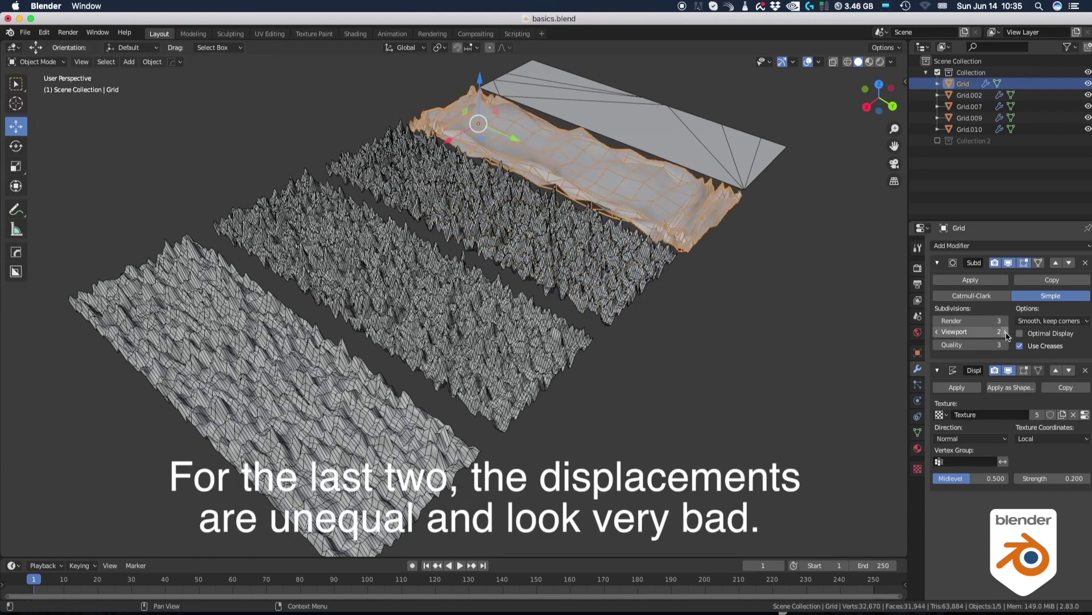
left_click(1004, 331)
left_click(1003, 331)
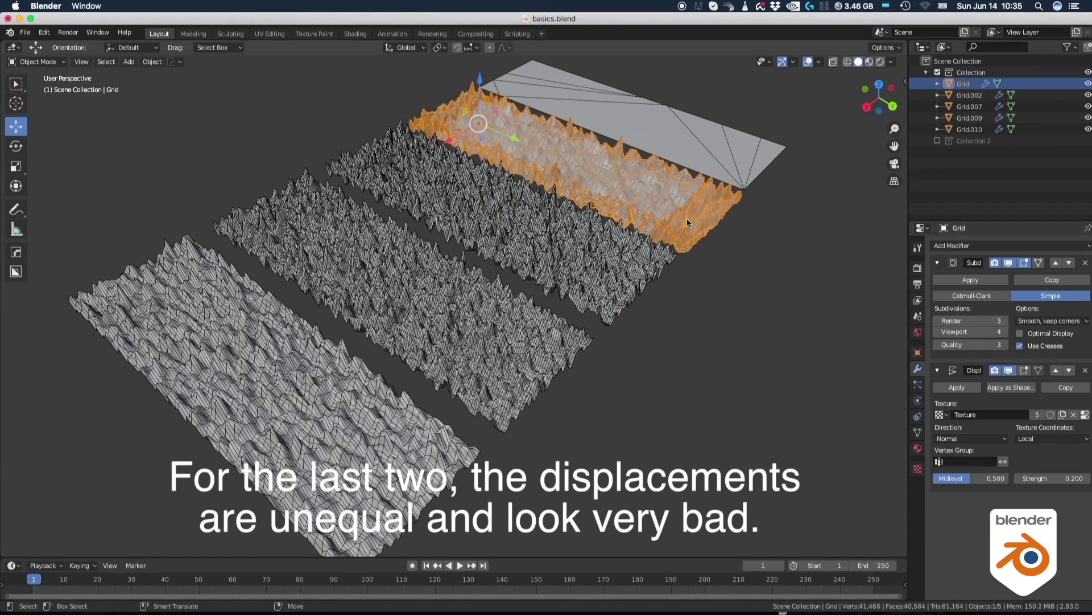
Display the displacement on the triangulated strip and set its viewport subdivision level to 4.
left_click(701, 144)
left_click(1005, 331)
left_click(1005, 331)
left_click(1004, 332)
left_click(1005, 331)
left_click(815, 224)
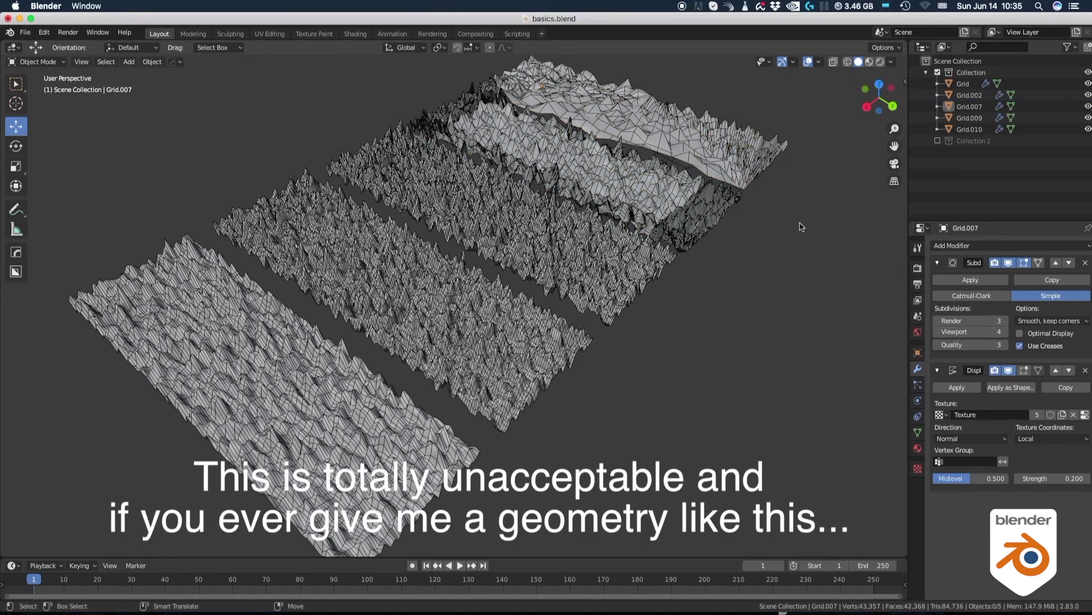
Raise the triangulated strip's viewport subdivision by one more level and examine its displacement.
middle_click_drag(800, 227, 766, 245)
left_click(1005, 331)
middle_click_drag(781, 311, 777, 298)
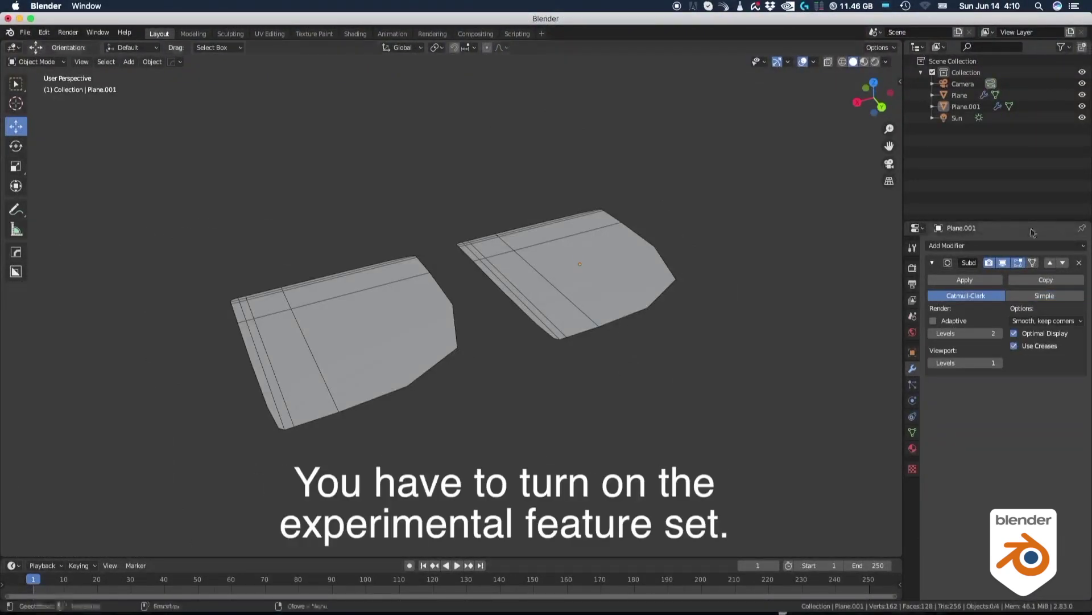
Switch the viewport to rendered shading and turn on Adaptive in Plane.001's Subdivision modifier.
left_click(912, 268)
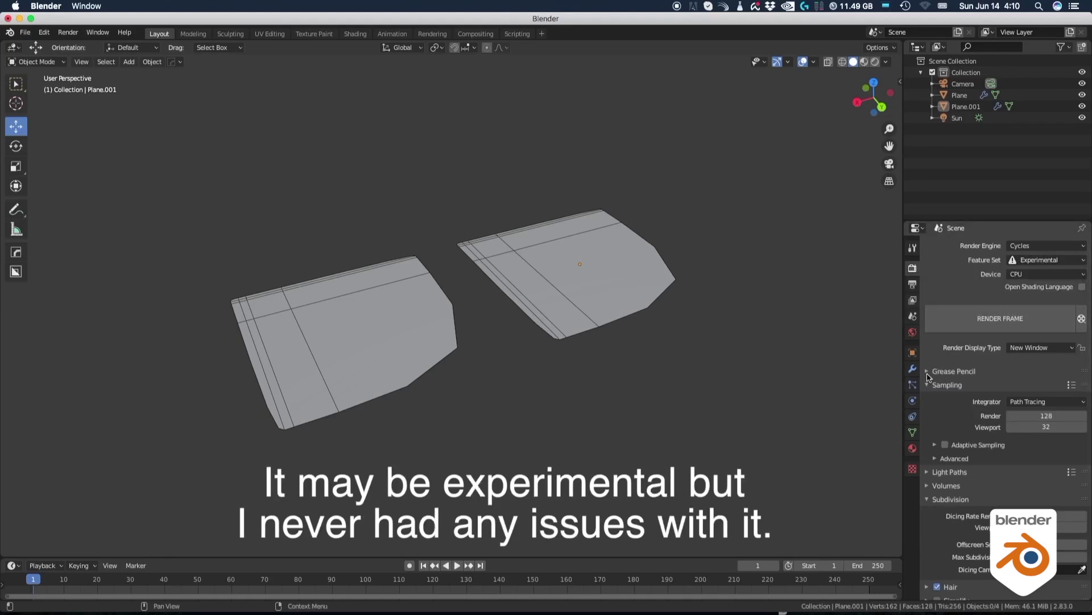
left_click(913, 368)
left_click(875, 62)
left_click(966, 106)
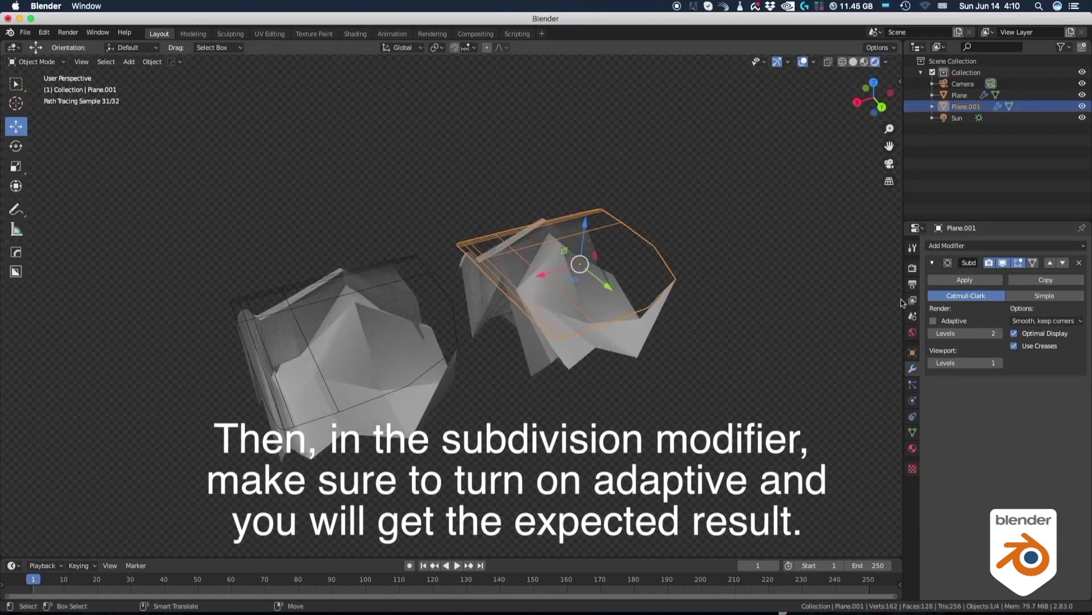
left_click(934, 321)
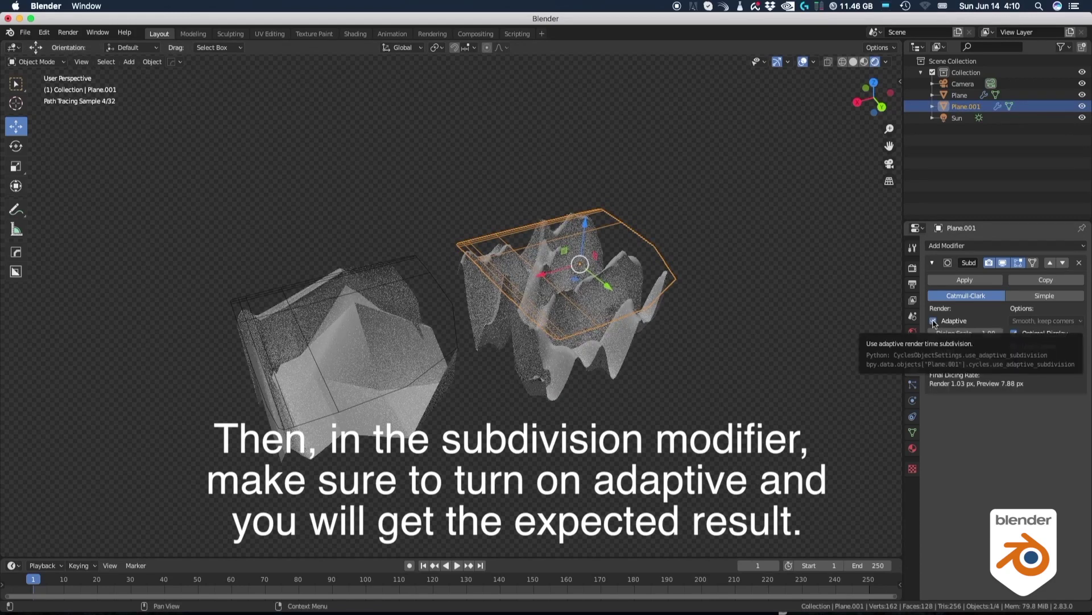
left_click(795, 285)
Split the 3D viewport into two stacked areas and show the plane's full material node setup in a Shader Editor.
mouse_move(4, 553)
left_mouse_down()
mouse_move(19, 378)
mouse_move(48, 302)
left_mouse_up()
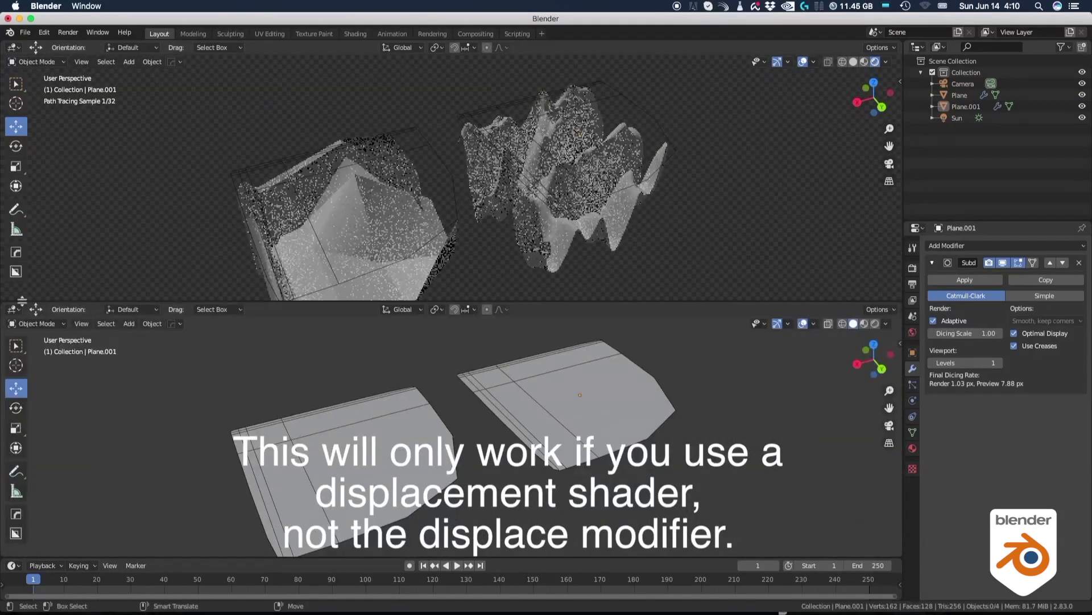
left_click(17, 309)
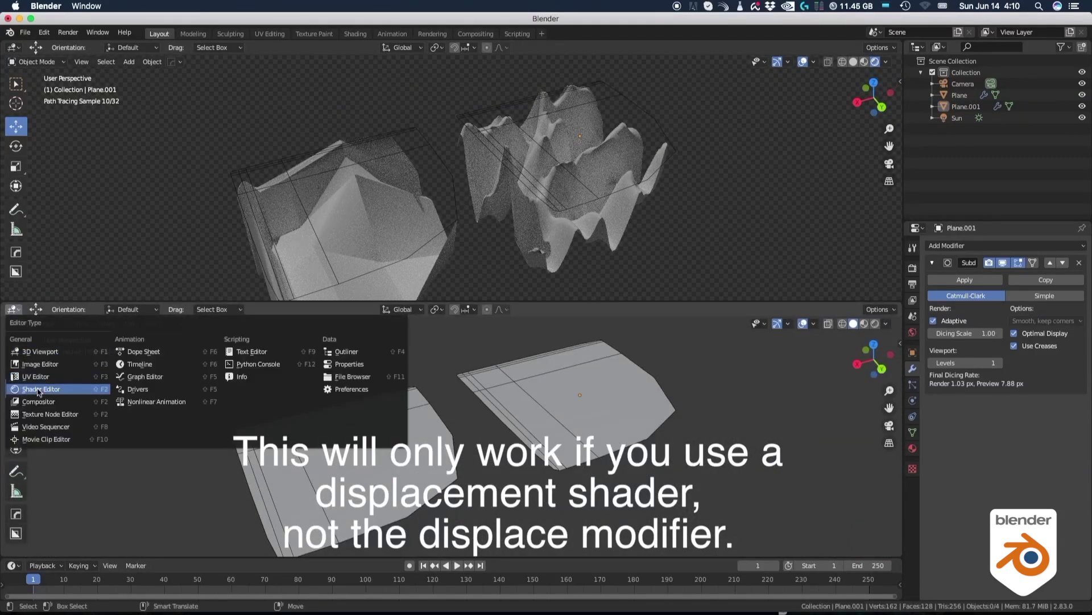
left_click(57, 389)
key("Home")
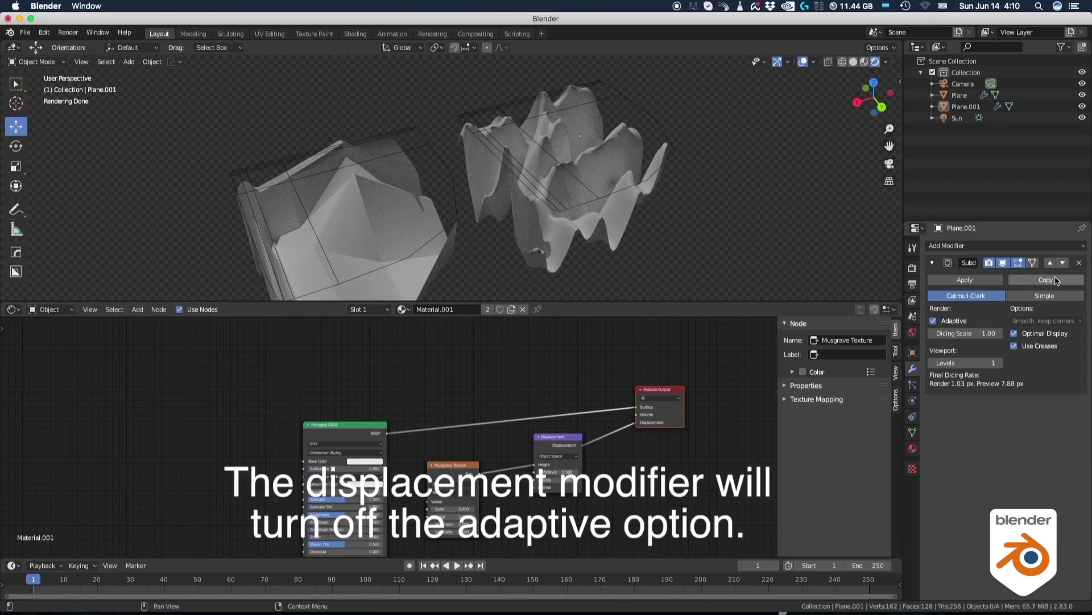
Add a Displace modifier to Plane.001.
left_click(1016, 247)
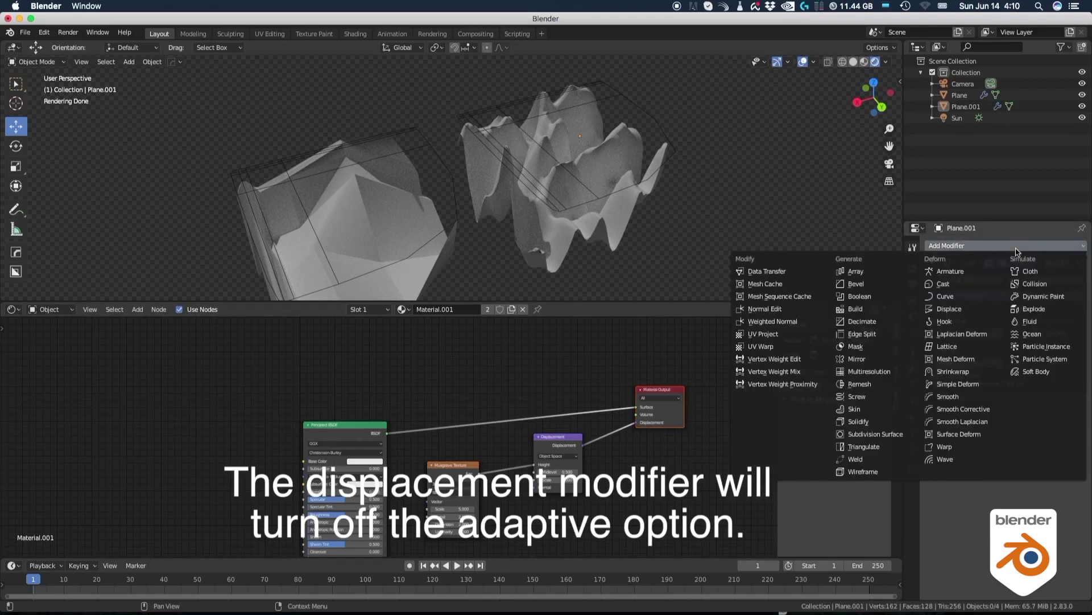
left_click(962, 309)
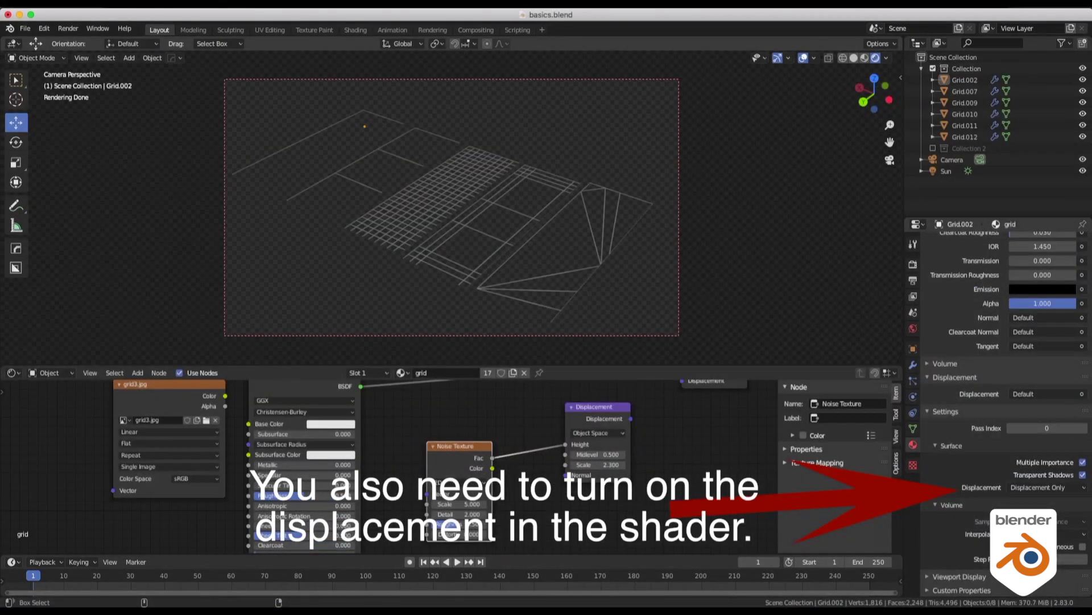